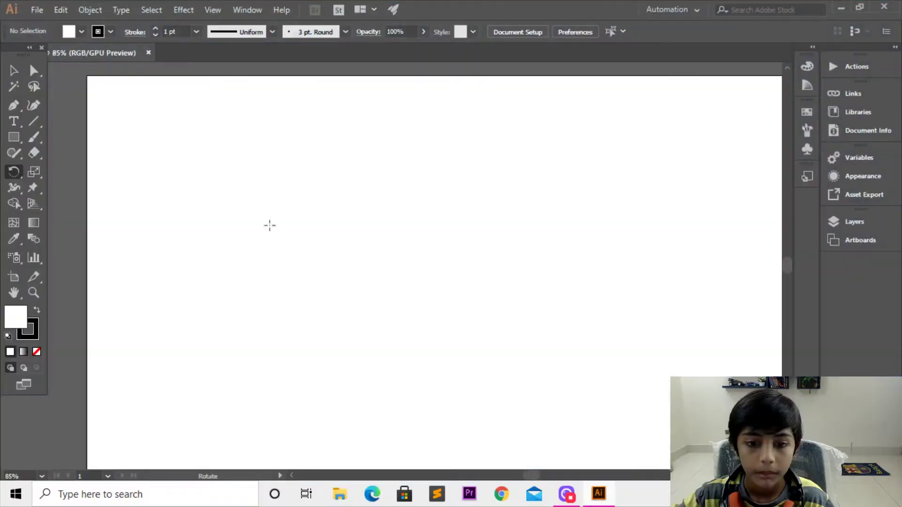
Check the Rotate and Reflect tool group and its rotation settings without applying anything.
{"action": "double_click", "coordinate": [12, 175]}
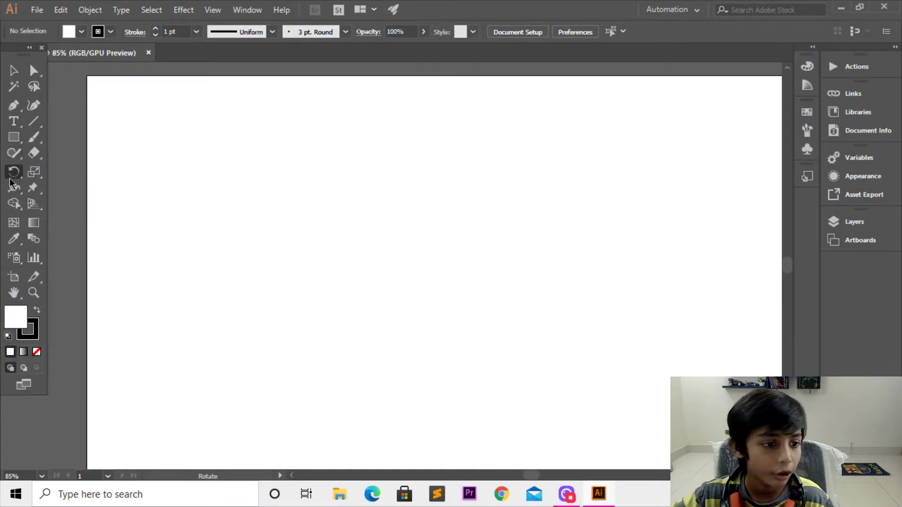
{"action": "left_click", "coordinate": [525, 306]}
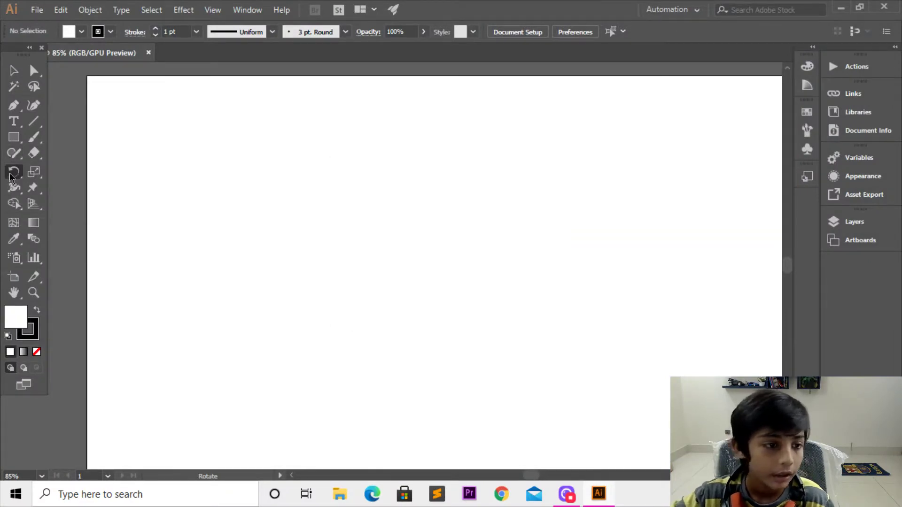
{"action": "left_click_drag", "start_coordinate": [13, 172], "coordinate": [51, 177]}
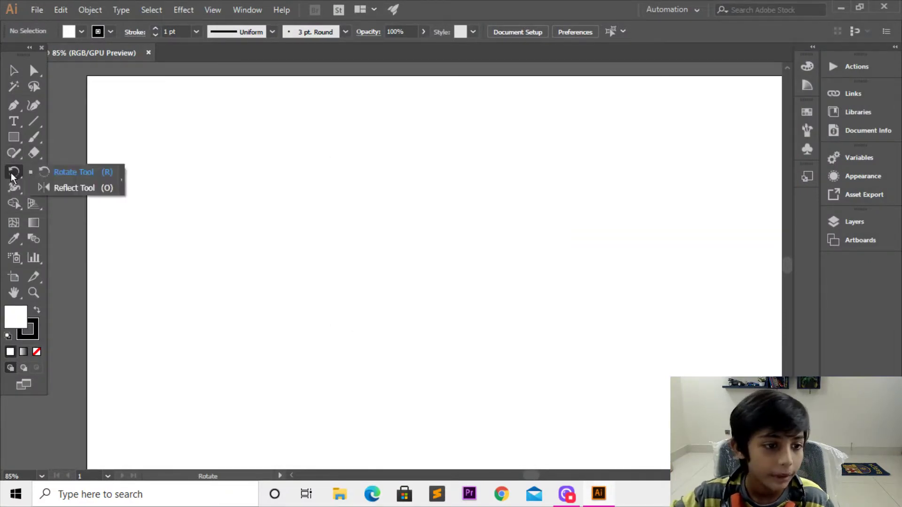
{"action": "left_click", "coordinate": [51, 175]}
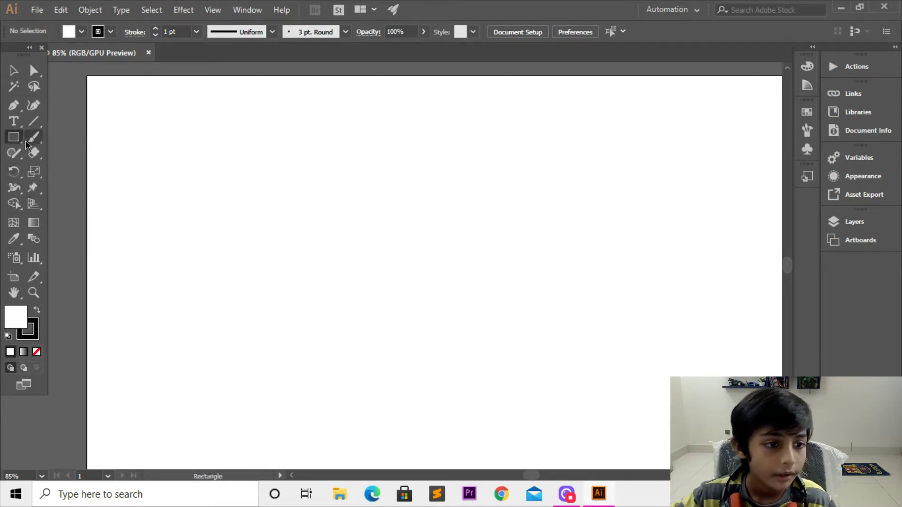
{"action": "left_click_drag", "start_coordinate": [13, 172], "coordinate": [63, 195]}
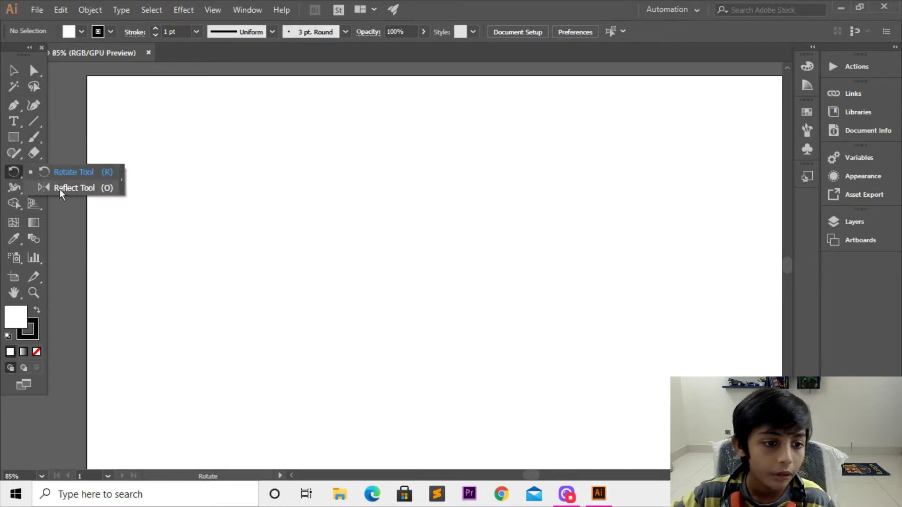
{"action": "left_click", "coordinate": [55, 188]}
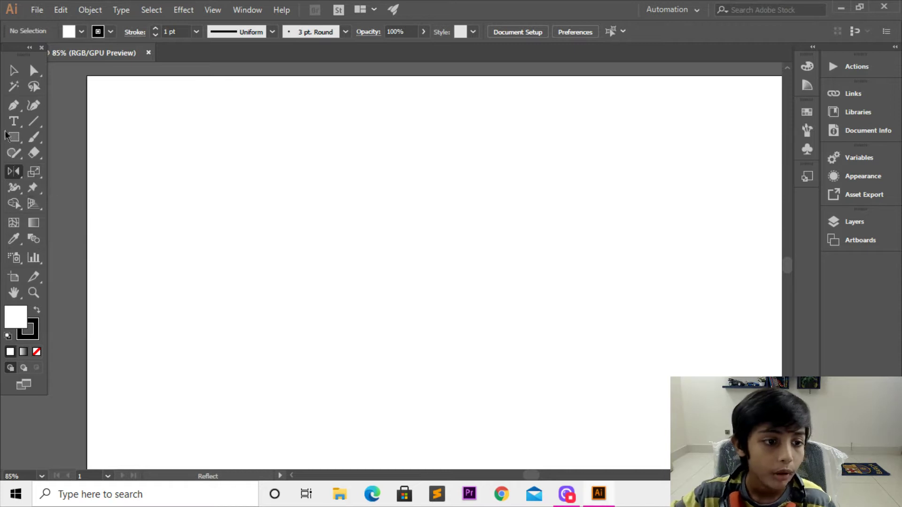
Draw a rectangle on the left of the artboard and rotate it upright.
{"action": "left_click", "coordinate": [10, 137]}
{"action": "left_click_drag", "start_coordinate": [180, 190], "coordinate": [418, 341]}
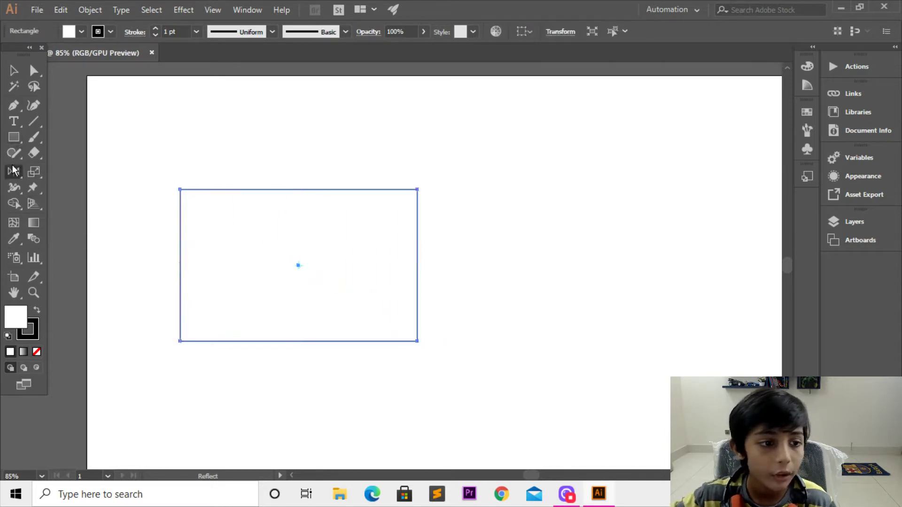
{"action": "left_click_drag", "start_coordinate": [13, 172], "coordinate": [61, 179]}
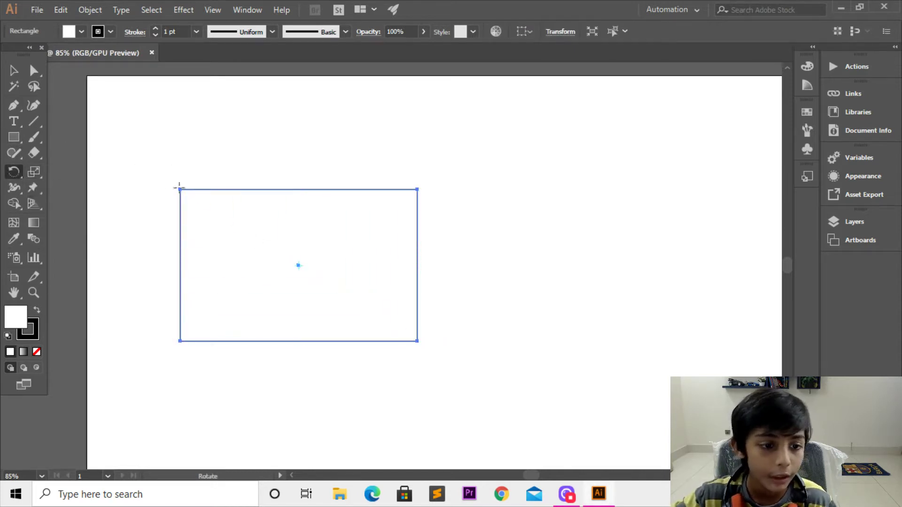
{"action": "left_click_drag", "start_coordinate": [179, 190], "coordinate": [387, 155]}
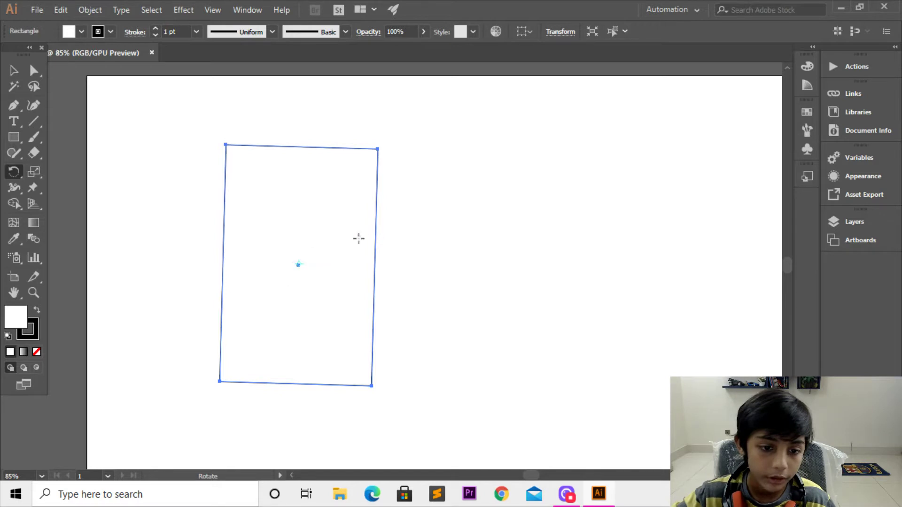
Sketch a line across the rectangle with the Shaper tool, then undo it.
{"action": "left_click", "coordinate": [13, 70]}
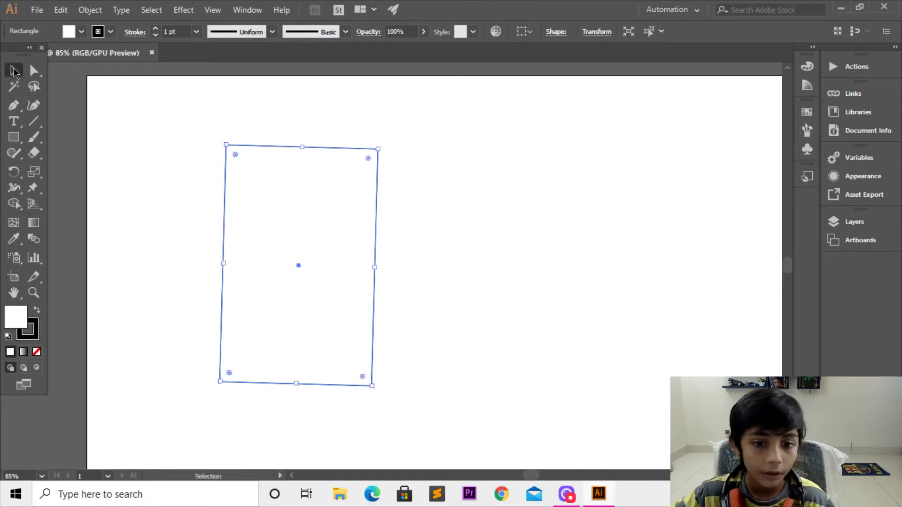
{"action": "left_click", "coordinate": [134, 174]}
{"action": "left_click", "coordinate": [13, 153]}
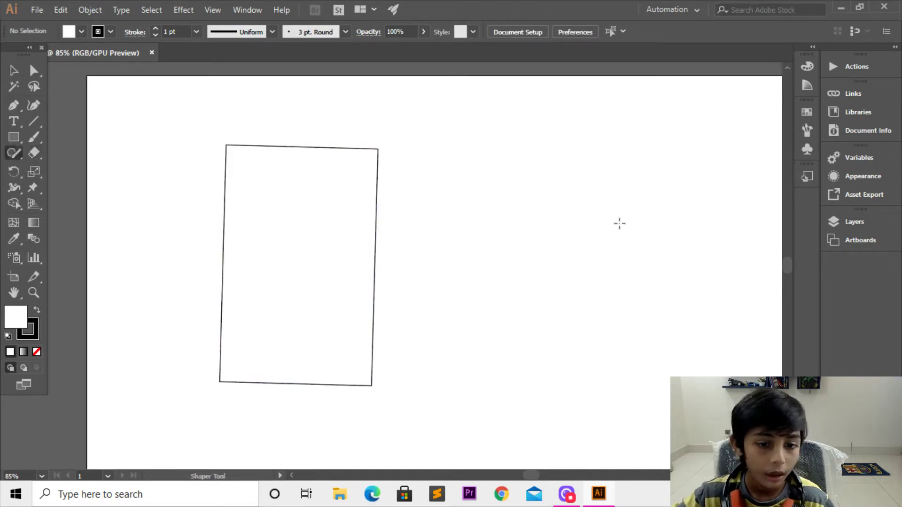
{"action": "left_click_drag", "start_coordinate": [439, 204], "coordinate": [189, 169]}
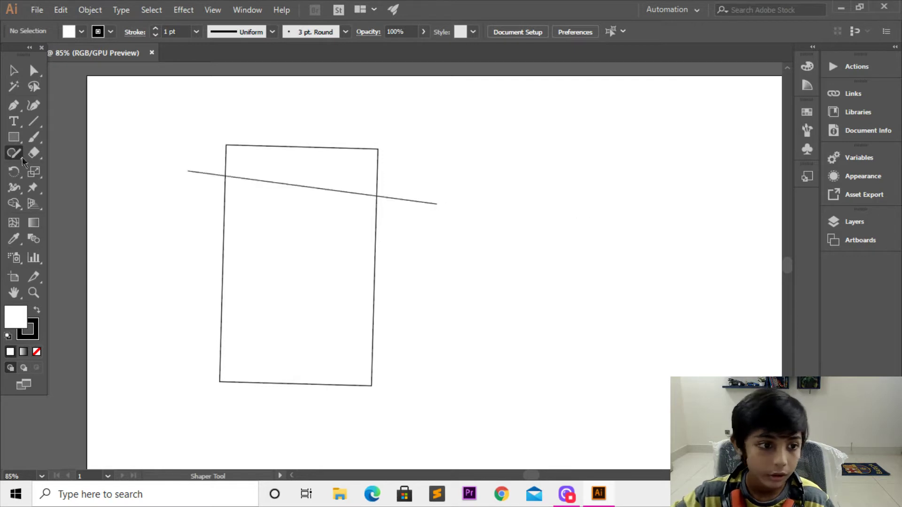
{"action": "key", "text": "ctrl+z"}
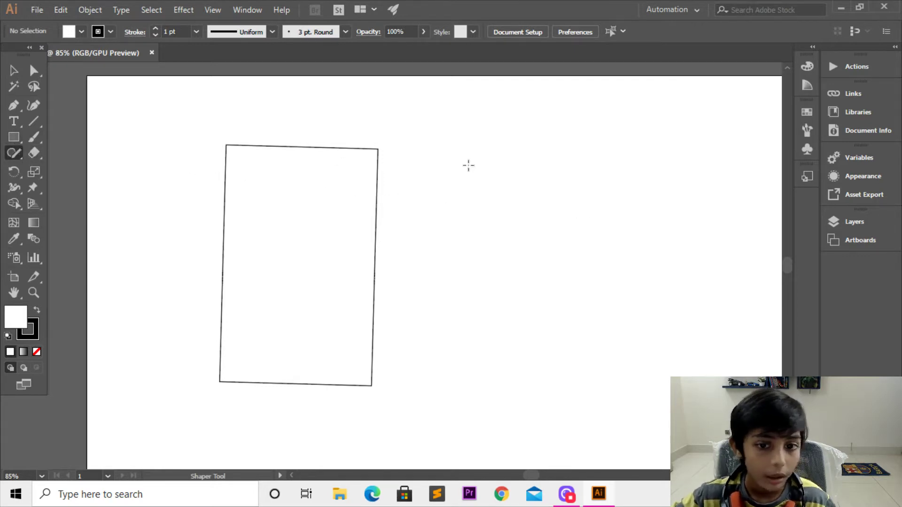
{"action": "left_click_drag", "start_coordinate": [468, 164], "coordinate": [394, 367]}
{"action": "key", "text": "ctrl+z"}
{"action": "left_click", "coordinate": [14, 172]}
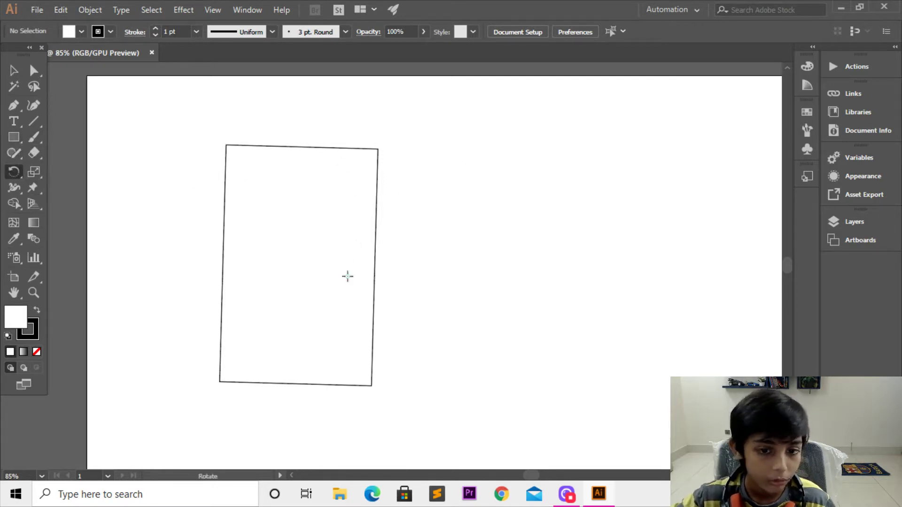
Check the Rotate dialog with preview turned on, closing it each time.
{"action": "double_click", "coordinate": [16, 173]}
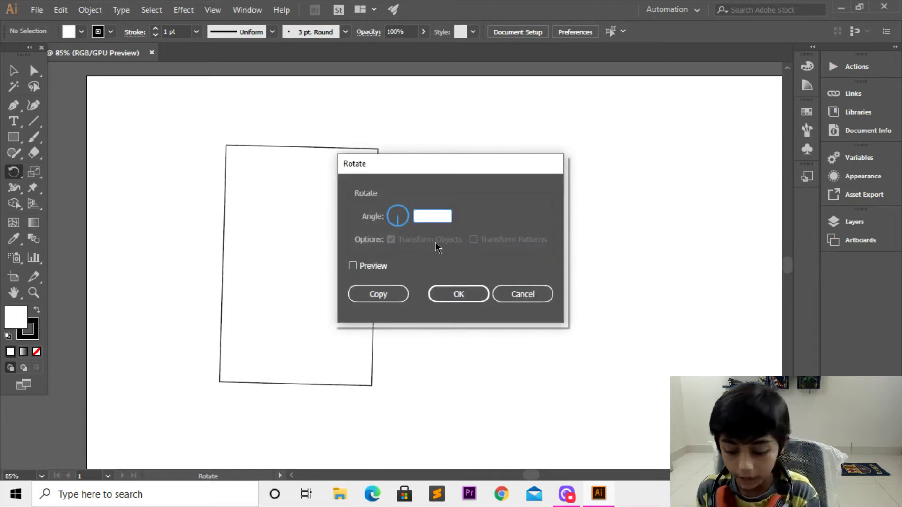
{"action": "type", "text": "50"}
{"action": "key", "text": "Return"}
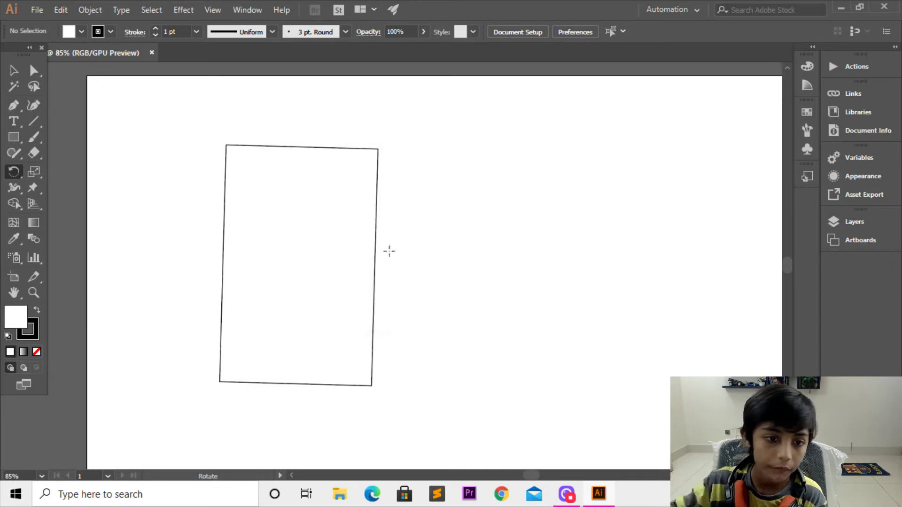
{"action": "double_click", "coordinate": [16, 177]}
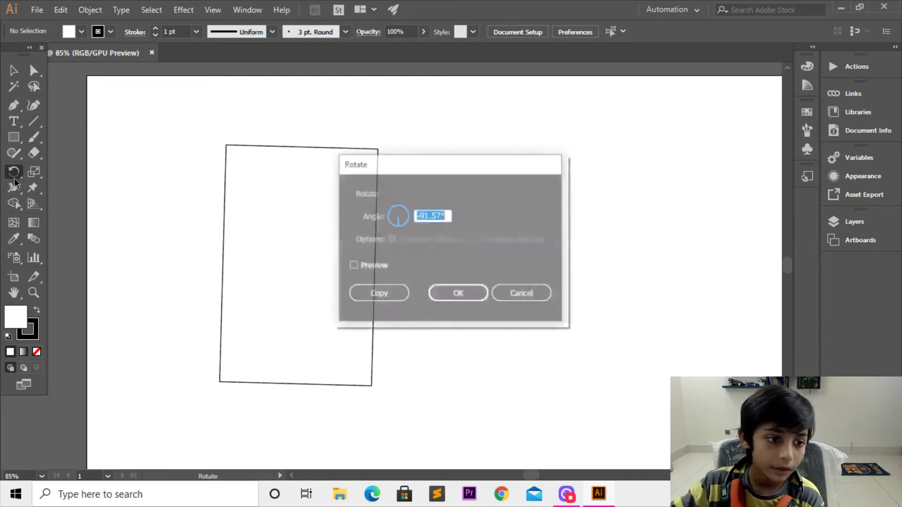
{"action": "left_click", "coordinate": [381, 267]}
{"action": "key", "text": "Return"}
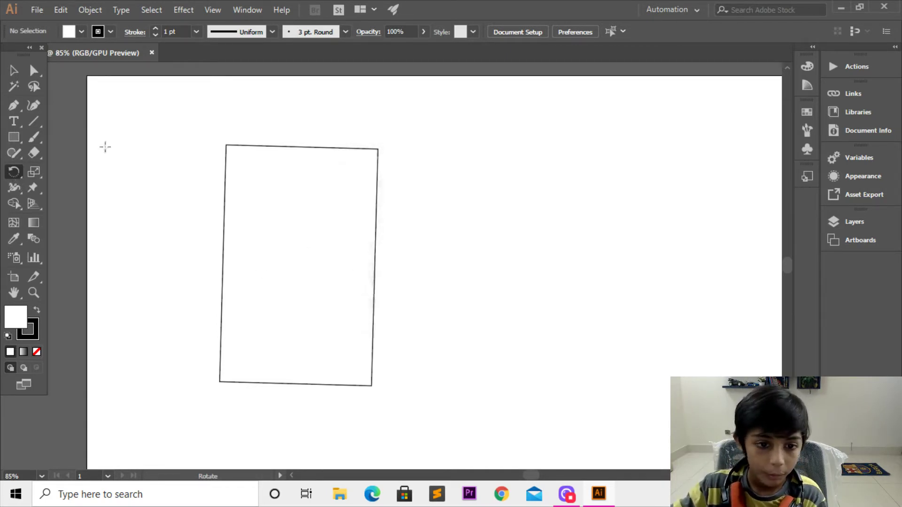
{"action": "left_click", "coordinate": [14, 86]}
Select the rectangle and rotate it to a 9° angle in the Rotate dialog.
{"action": "key", "text": "ctrl+a"}
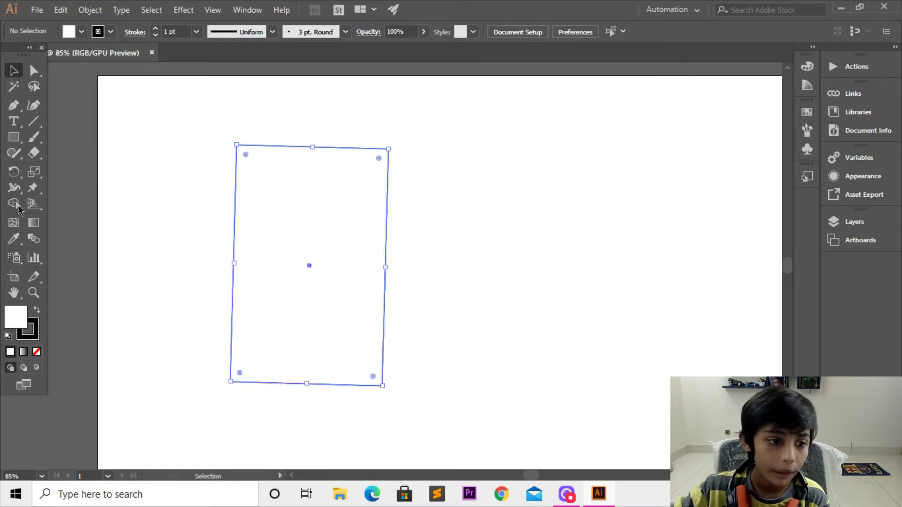
{"action": "double_click", "coordinate": [14, 172]}
{"action": "key", "text": "Return"}
{"action": "type", "text": "9"}
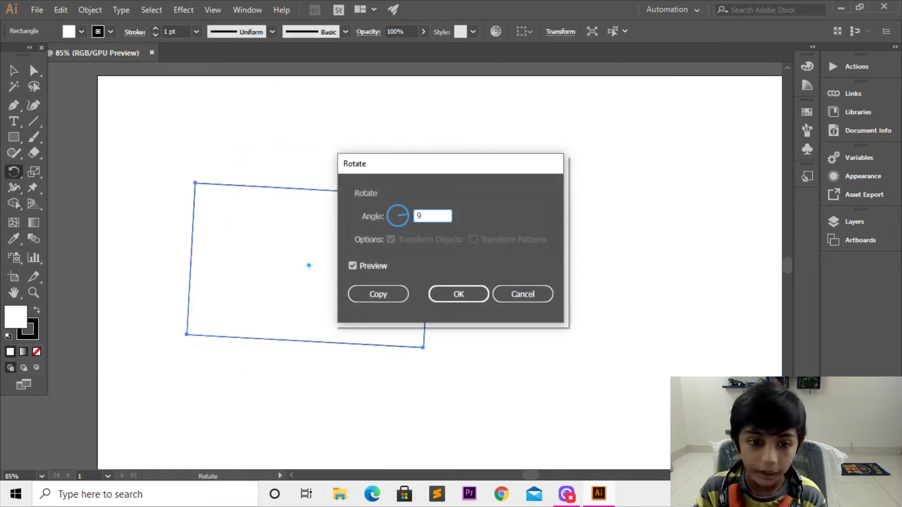
{"action": "type", "text": "0"}
{"action": "key", "text": "Return"}
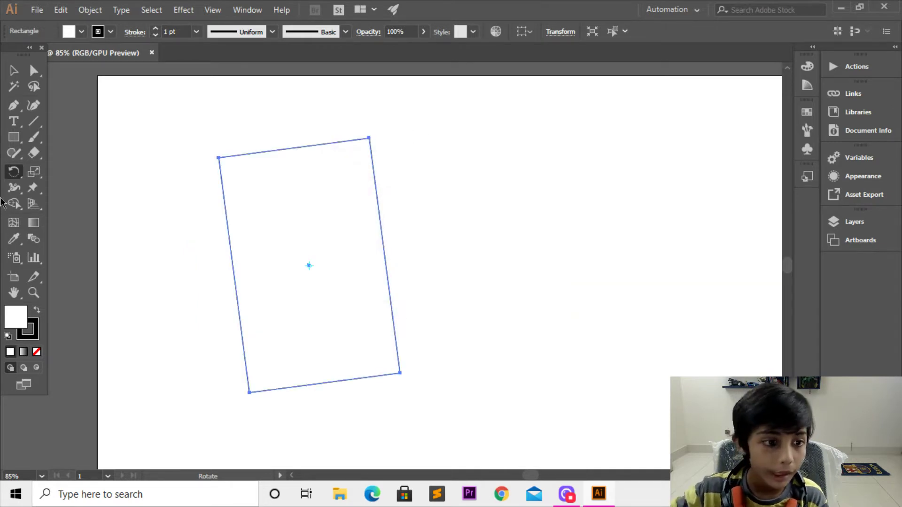
Make rotated copies of the rectangle at 25° and 30°, then repeat the transform.
{"action": "double_click", "coordinate": [14, 174]}
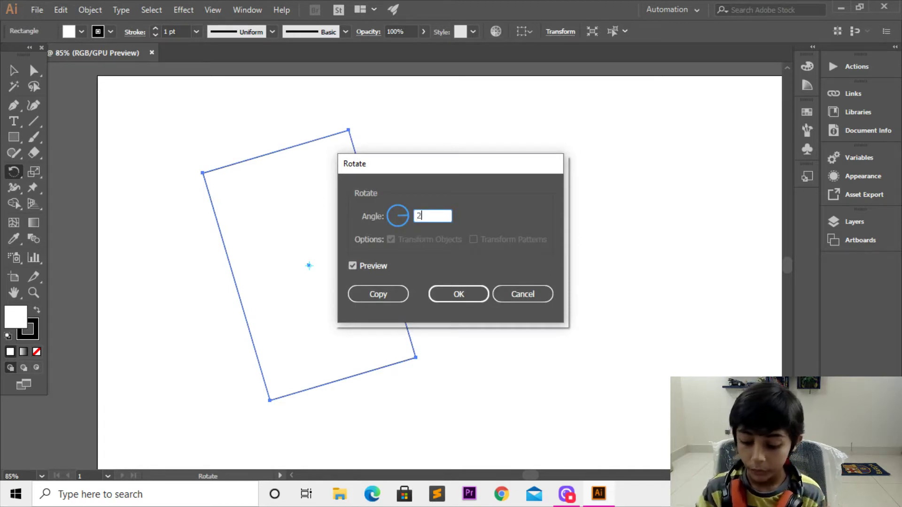
{"action": "left_click", "coordinate": [384, 296]}
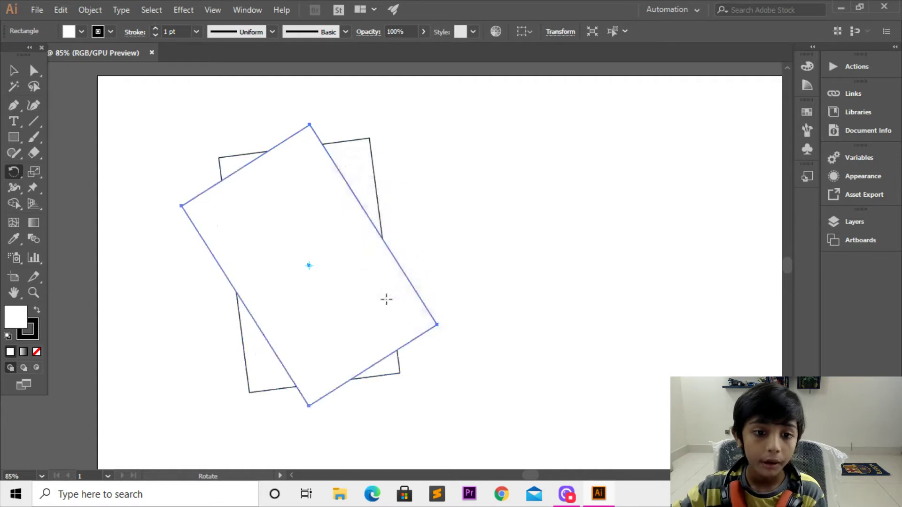
{"action": "double_click", "coordinate": [12, 174]}
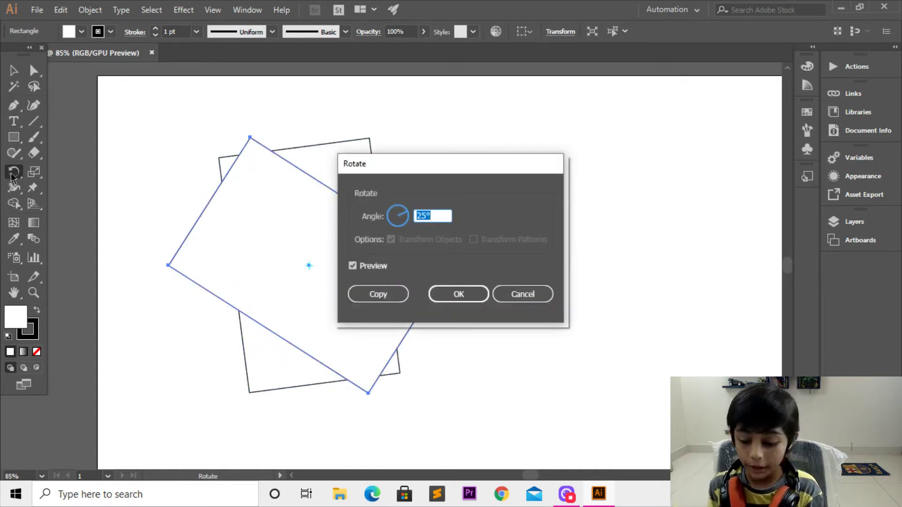
{"action": "type", "text": "30"}
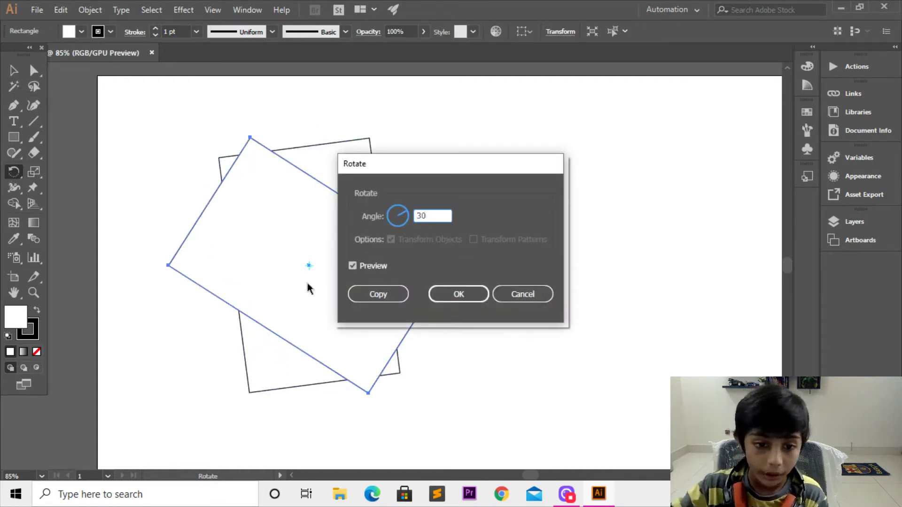
{"action": "left_click", "coordinate": [374, 303]}
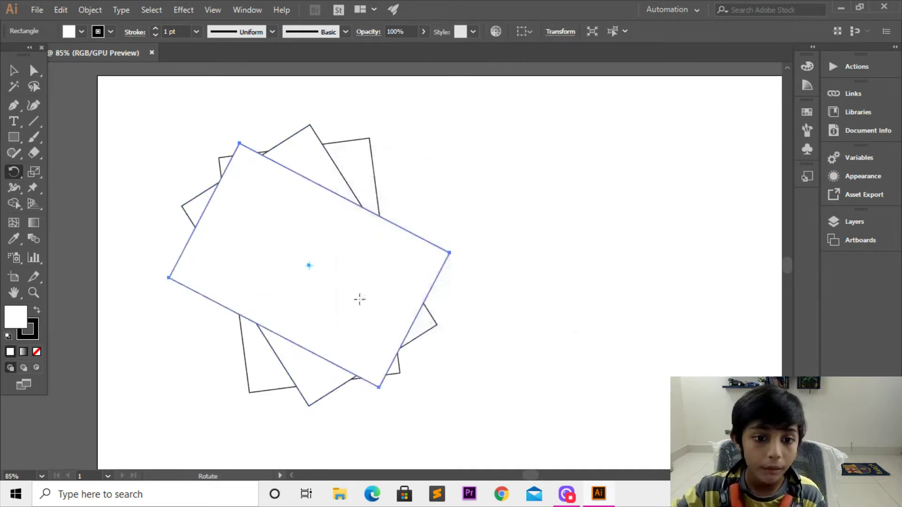
{"action": "double_click", "coordinate": [18, 175]}
{"action": "left_click", "coordinate": [506, 301]}
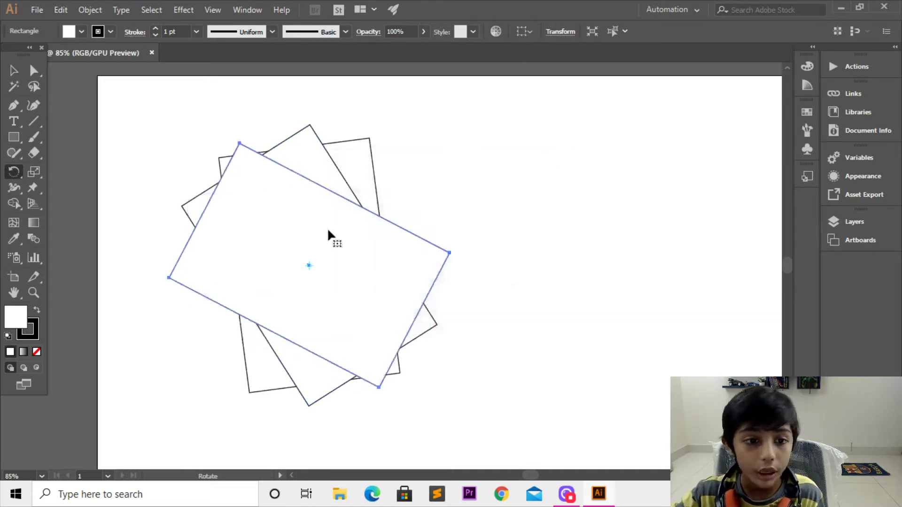
{"action": "key", "text": "ctrl+d"}
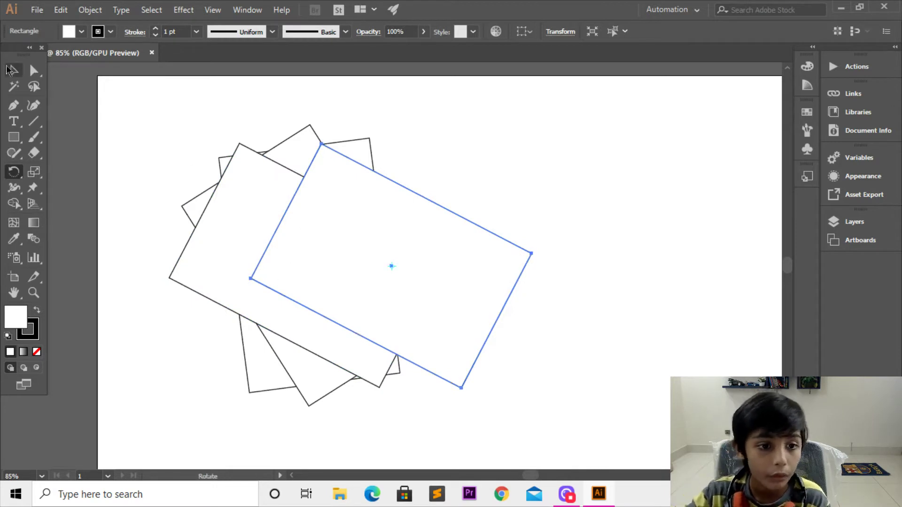
Delete the extra copy and undo back to the single original rectangle, then select it.
{"action": "left_click", "coordinate": [12, 72]}
{"action": "left_click", "coordinate": [357, 244]}
{"action": "key", "text": "Delete"}
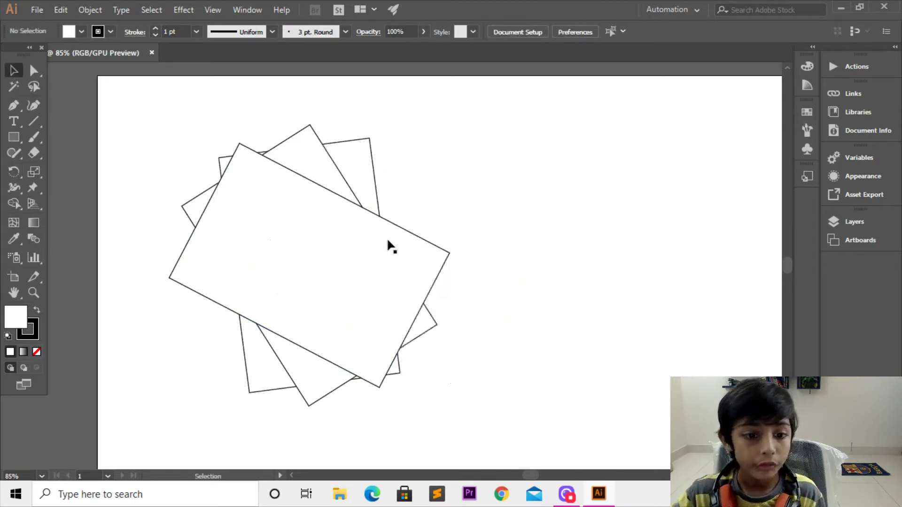
{"action": "key", "text": "ctrl+z"}
{"action": "key", "text": "ctrl+z"}
{"action": "key", "text": "ctrl+z"}
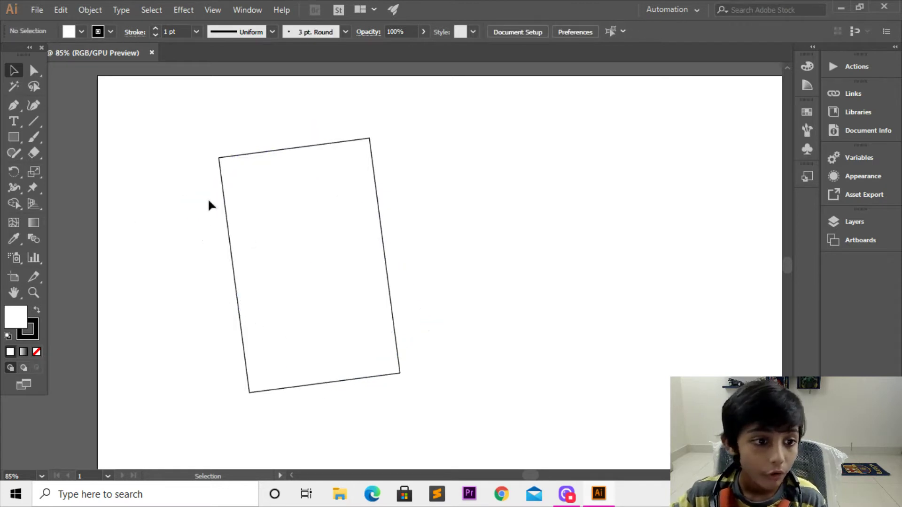
{"action": "left_click", "coordinate": [227, 202]}
{"action": "left_click", "coordinate": [13, 172]}
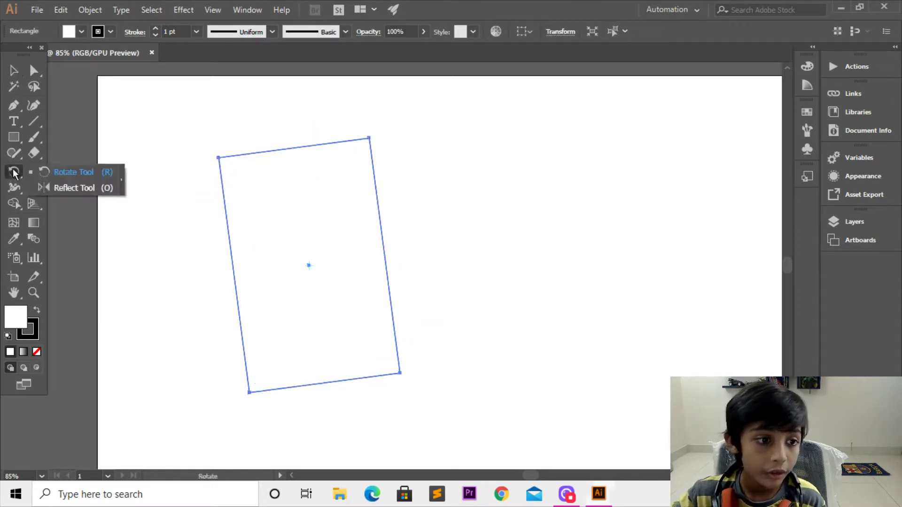
Rotate the rectangle about its centre until its top edge rises to the right.
{"action": "left_click_drag", "start_coordinate": [219, 157], "coordinate": [352, 227]}
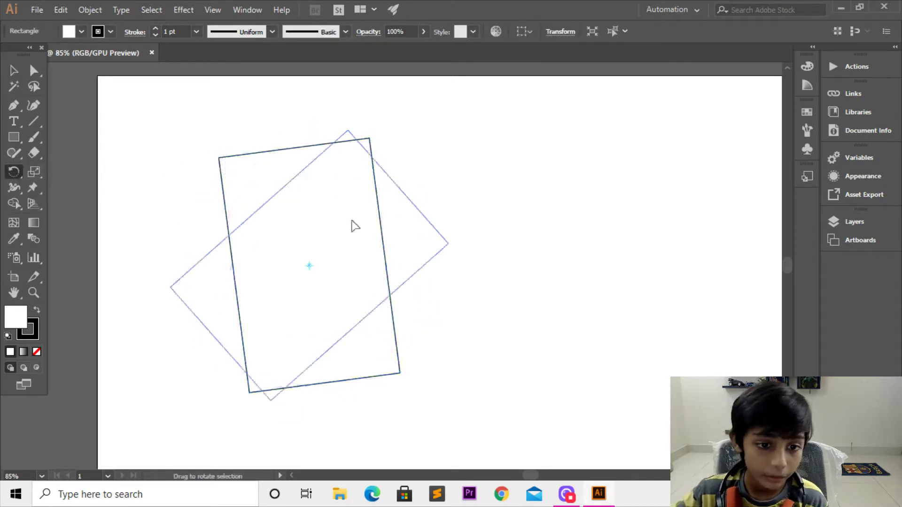
{"action": "left_click_drag", "start_coordinate": [311, 262], "coordinate": [282, 319]}
{"action": "left_click_drag", "start_coordinate": [307, 273], "coordinate": [271, 333]}
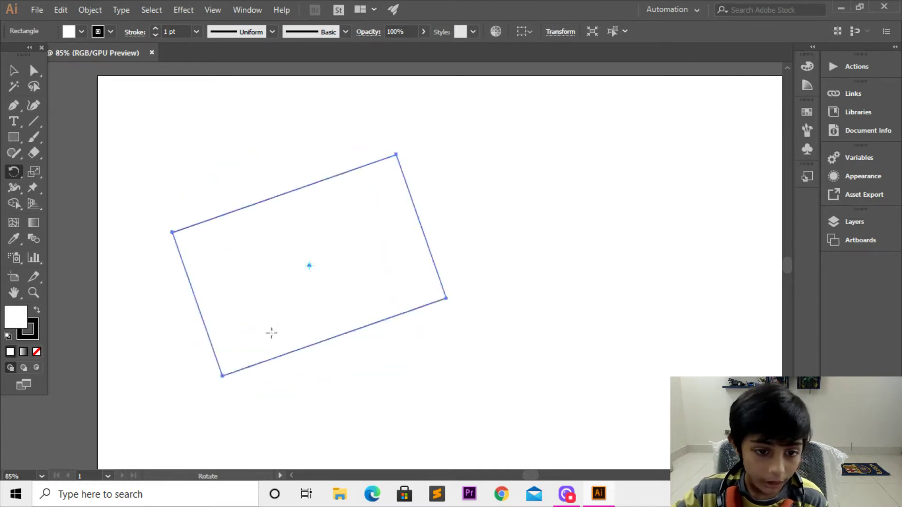
{"action": "mouse_move", "coordinate": [312, 272]}
{"action": "left_mouse_down"}
{"action": "mouse_move", "coordinate": [308, 289]}
{"action": "mouse_move", "coordinate": [286, 278]}
{"action": "mouse_move", "coordinate": [312, 298]}
{"action": "mouse_move", "coordinate": [316, 269]}
{"action": "mouse_move", "coordinate": [312, 357]}
{"action": "mouse_move", "coordinate": [235, 133]}
{"action": "mouse_move", "coordinate": [361, 141]}
{"action": "mouse_move", "coordinate": [328, 298]}
{"action": "mouse_move", "coordinate": [273, 332]}
{"action": "mouse_move", "coordinate": [127, 218]}
{"action": "mouse_move", "coordinate": [179, 276]}
{"action": "mouse_move", "coordinate": [311, 280]}
{"action": "mouse_move", "coordinate": [315, 267]}
{"action": "mouse_move", "coordinate": [296, 336]}
{"action": "left_mouse_up"}
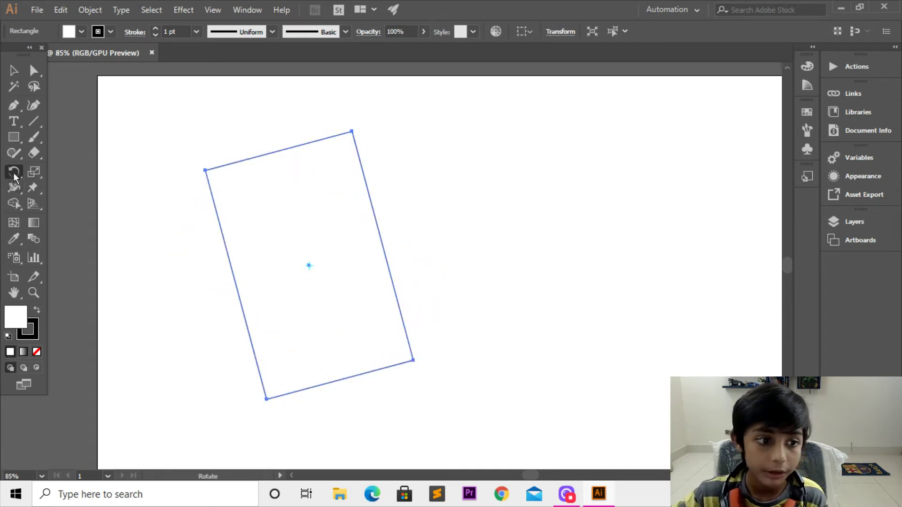
Try mirroring the rectangle by dragging with the Reflect tool, then undo it.
{"action": "left_click_drag", "start_coordinate": [15, 177], "coordinate": [58, 187]}
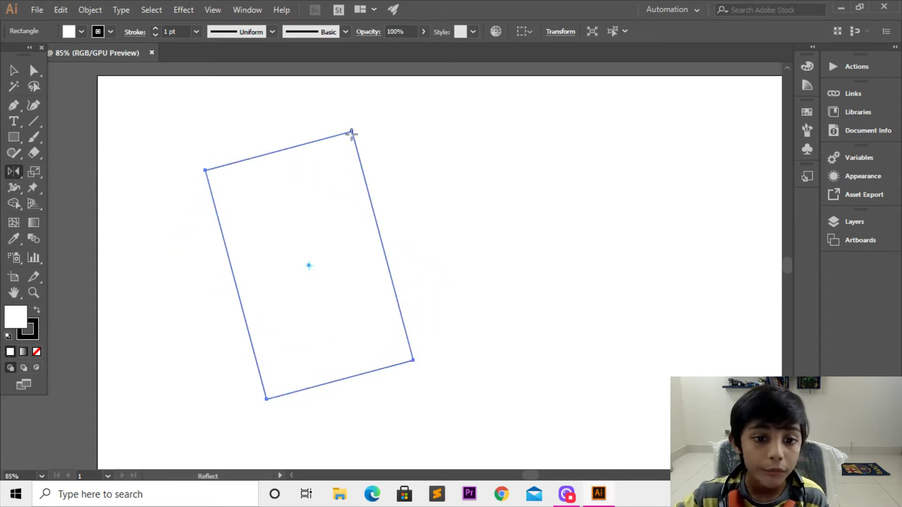
{"action": "left_click_drag", "start_coordinate": [351, 134], "coordinate": [203, 291]}
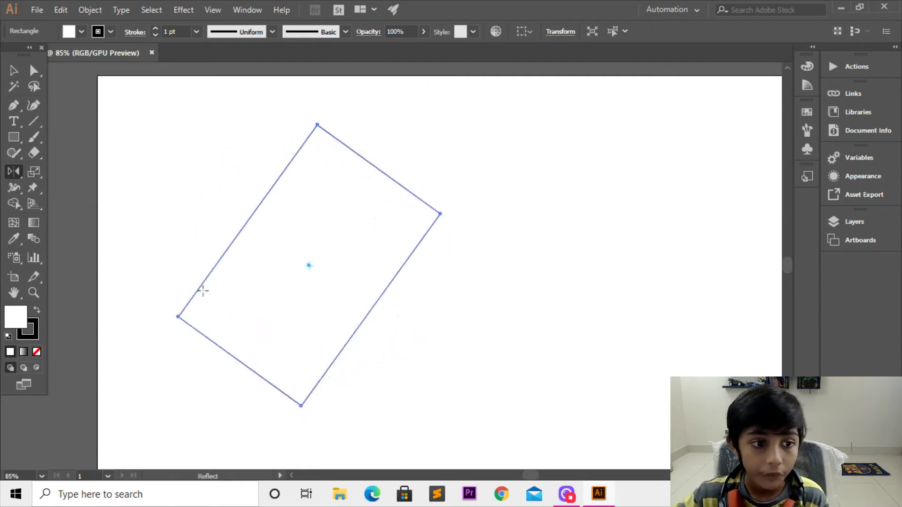
{"action": "left_click_drag", "start_coordinate": [312, 266], "coordinate": [241, 181]}
{"action": "right_click", "coordinate": [278, 241]}
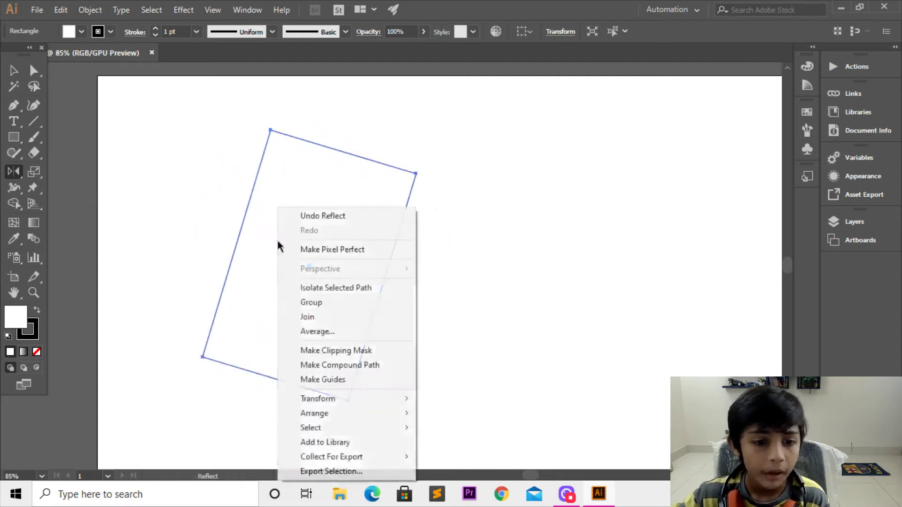
Create a reflected copy of the rectangle across the vertical axis.
{"action": "double_click", "coordinate": [8, 174]}
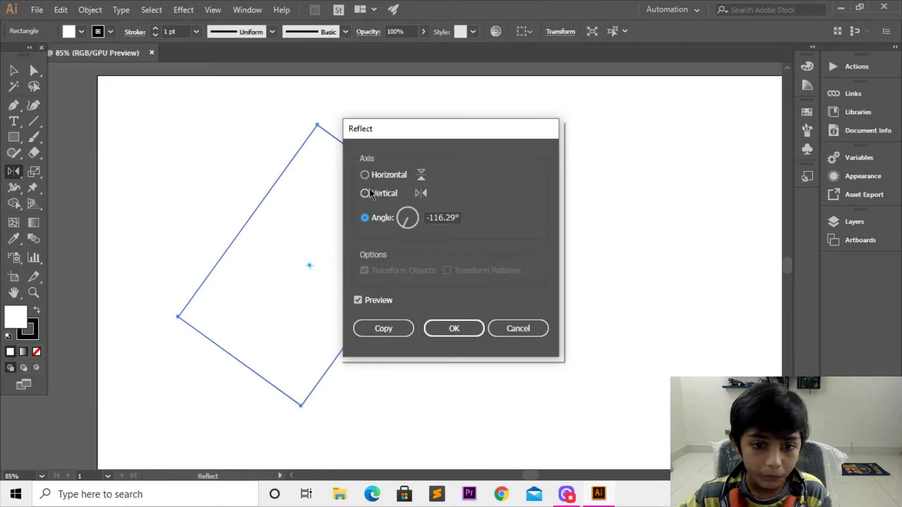
{"action": "left_click", "coordinate": [365, 193]}
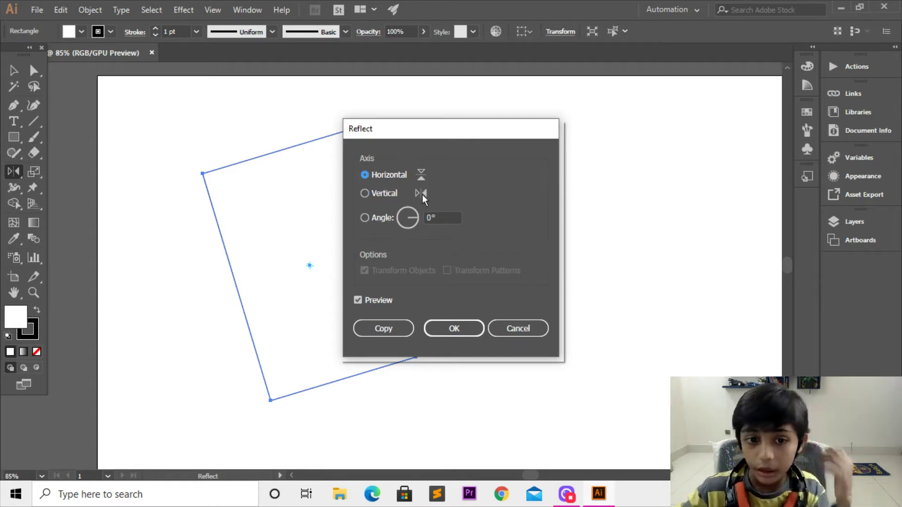
{"action": "left_click", "coordinate": [365, 193]}
{"action": "left_click", "coordinate": [446, 218]}
{"action": "type", "text": "52"}
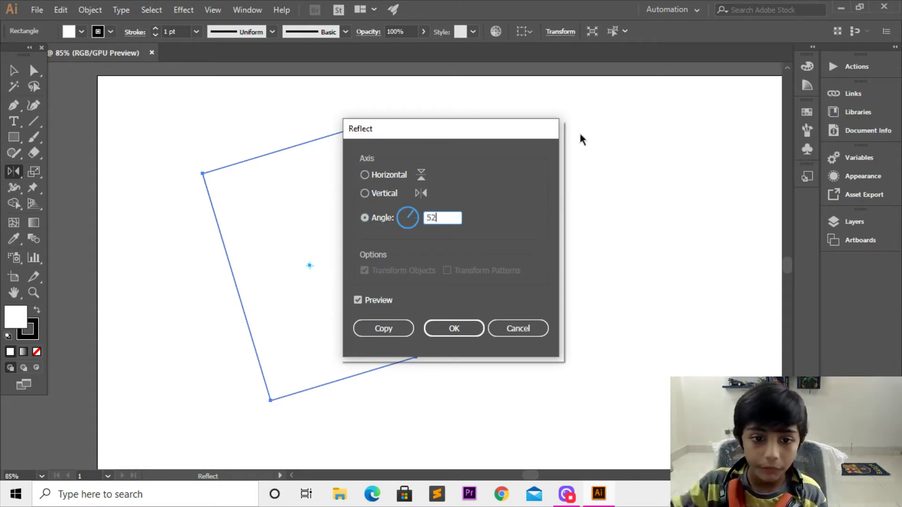
{"action": "left_click", "coordinate": [367, 194]}
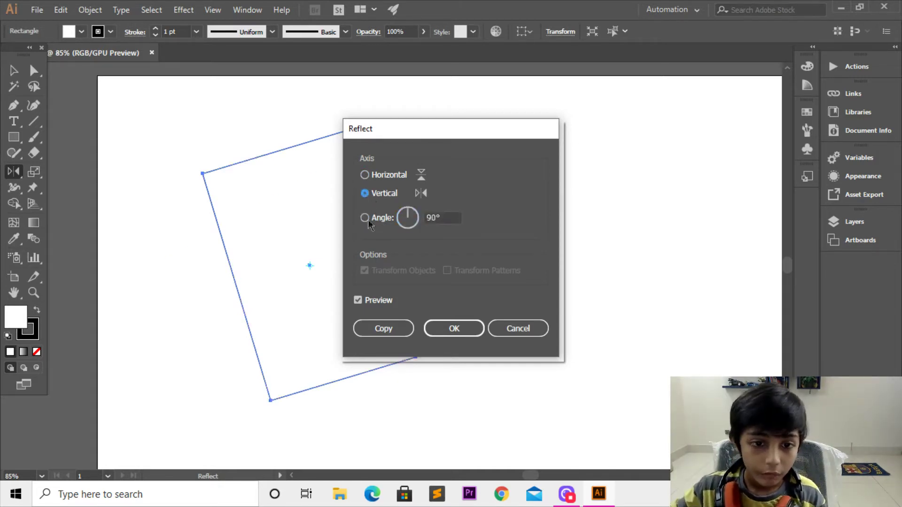
{"action": "left_click", "coordinate": [380, 328]}
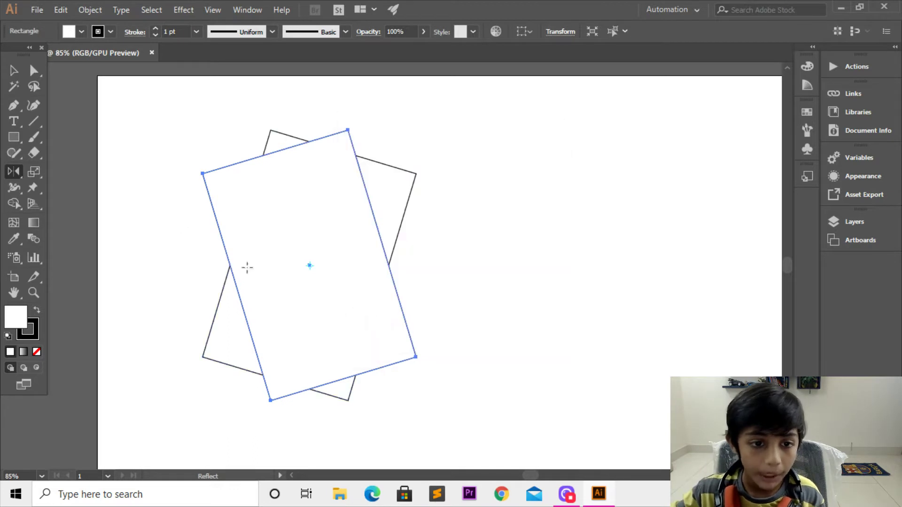
Reflect the copy again at a new angle, then select both rectangles.
{"action": "double_click", "coordinate": [8, 174]}
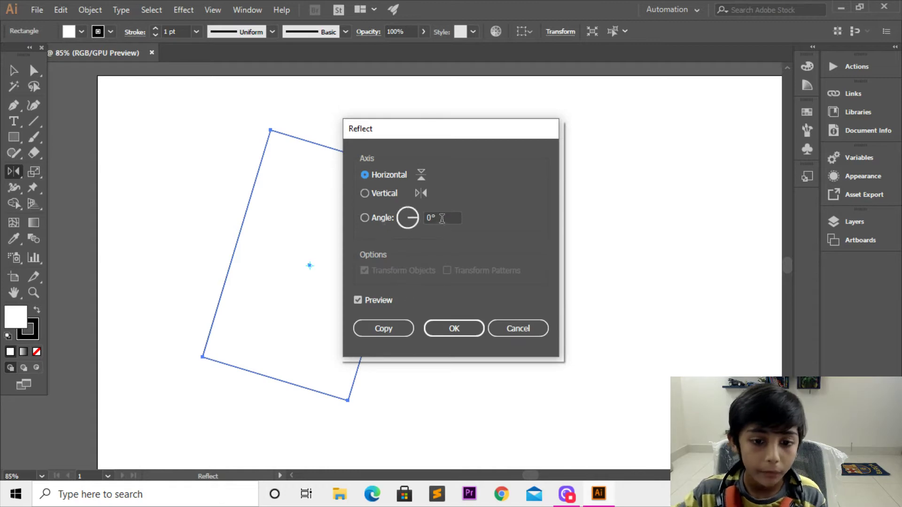
{"action": "double_click", "coordinate": [442, 219]}
{"action": "key", "text": "BackSpace"}
{"action": "key", "text": "alt+Return"}
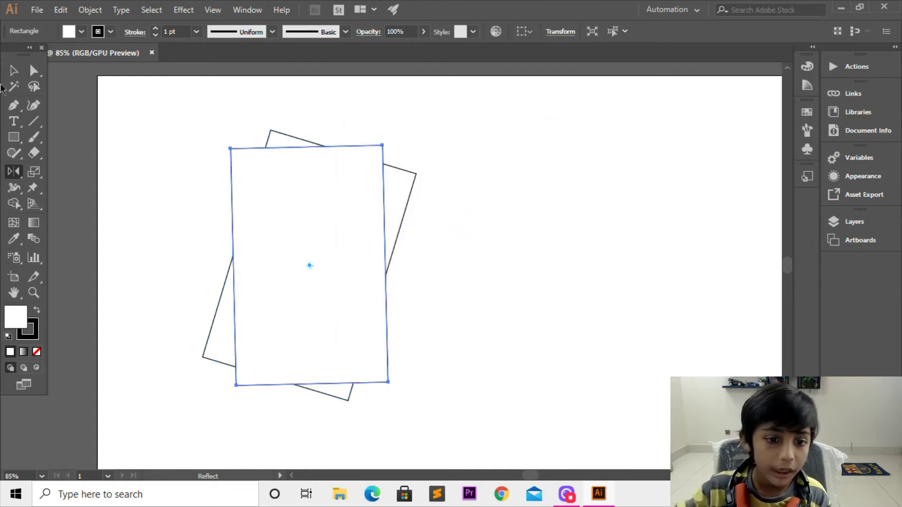
{"action": "key", "text": "v"}
{"action": "key", "text": "ctrl+a"}
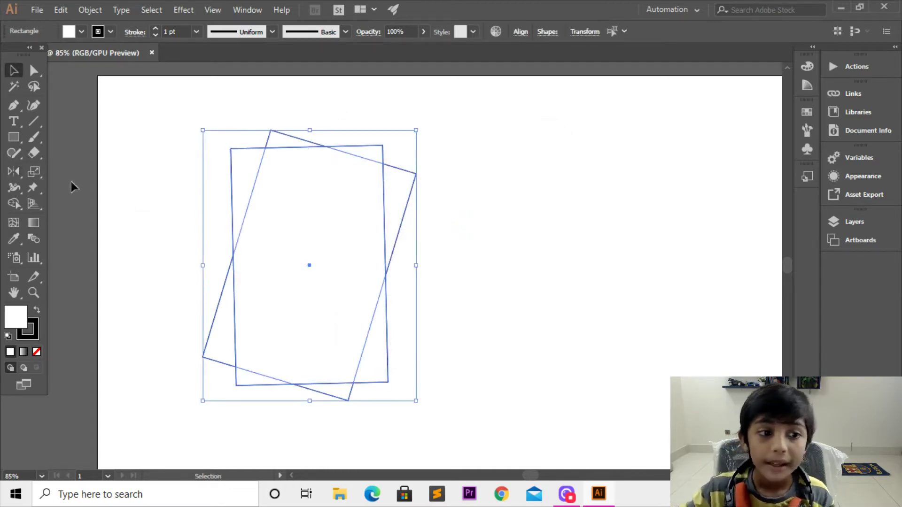
Rotate the rectangle pair around the centre point with the Rotate tool.
{"action": "left_click", "coordinate": [18, 177]}
{"action": "left_click", "coordinate": [71, 172]}
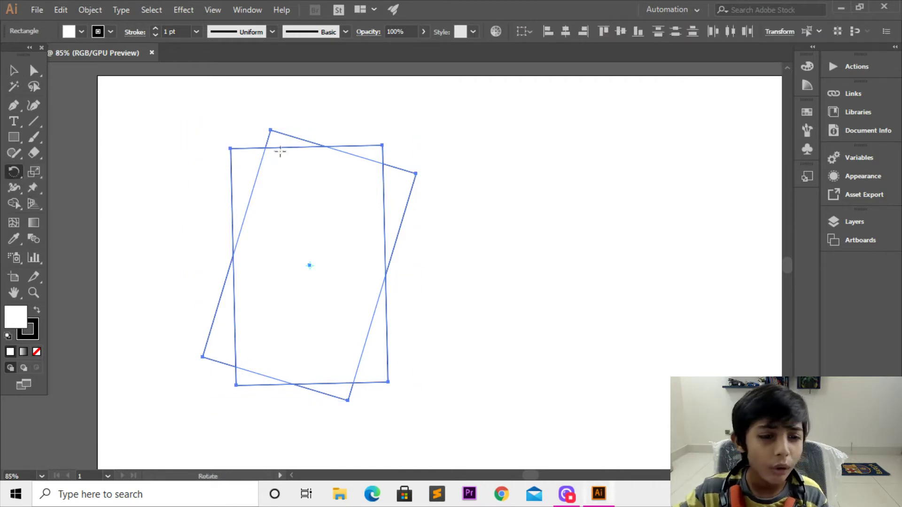
{"action": "mouse_move", "coordinate": [280, 151]}
{"action": "left_mouse_down"}
{"action": "mouse_move", "coordinate": [331, 357]}
{"action": "mouse_move", "coordinate": [251, 201]}
{"action": "left_mouse_up"}
{"action": "left_click_drag", "start_coordinate": [270, 292], "coordinate": [258, 393]}
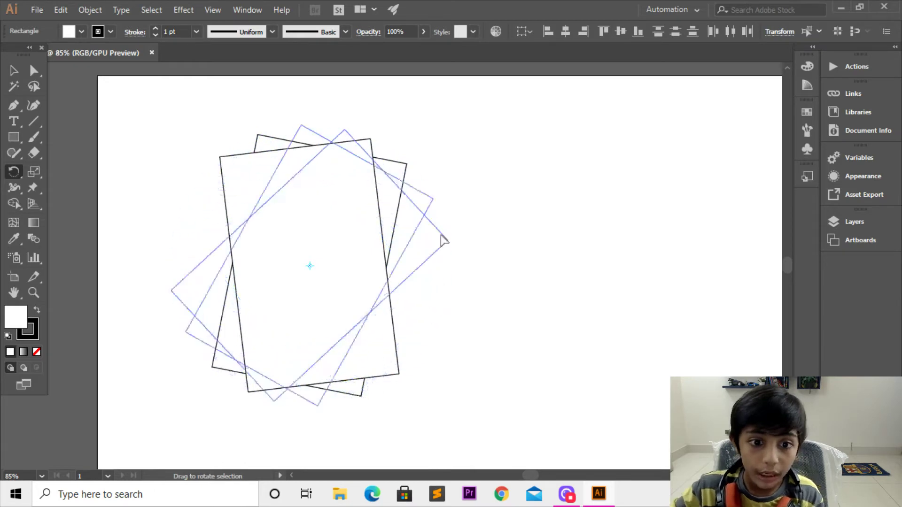
{"action": "left_click_drag", "start_coordinate": [253, 484], "coordinate": [215, 206]}
{"action": "mouse_move", "coordinate": [408, 236]}
{"action": "left_mouse_down"}
{"action": "mouse_move", "coordinate": [318, 235]}
{"action": "mouse_move", "coordinate": [312, 260]}
{"action": "mouse_move", "coordinate": [263, 221]}
{"action": "left_mouse_up"}
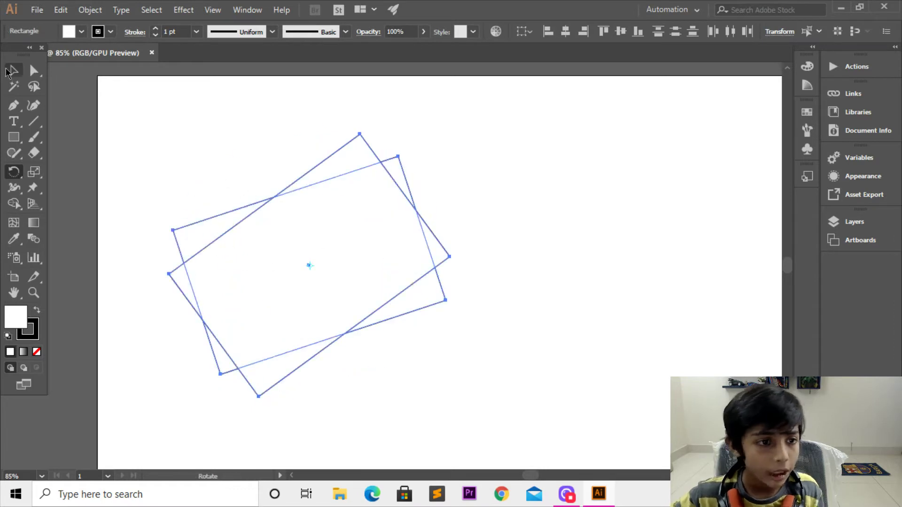
Start the fan by rotating duplicate copies of the rectangle pair.
{"action": "left_click", "coordinate": [10, 71]}
{"action": "key", "text": "a"}
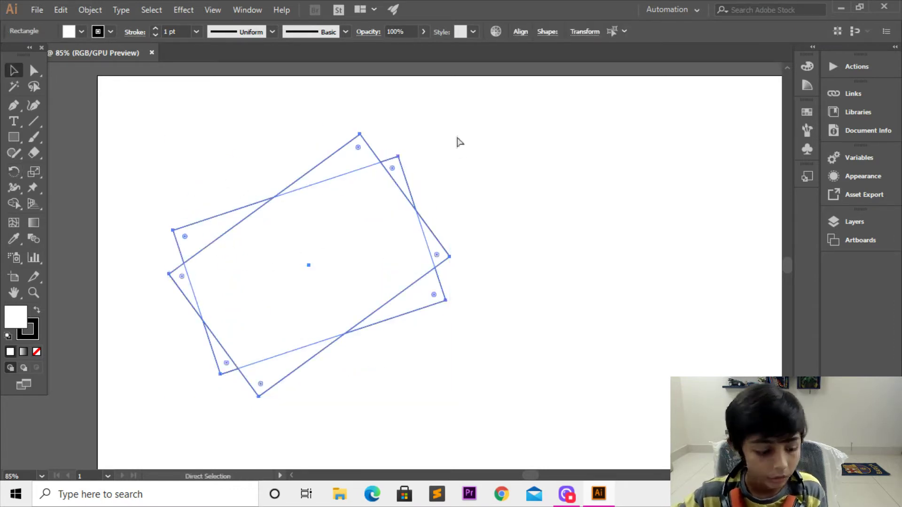
{"action": "key", "text": "v"}
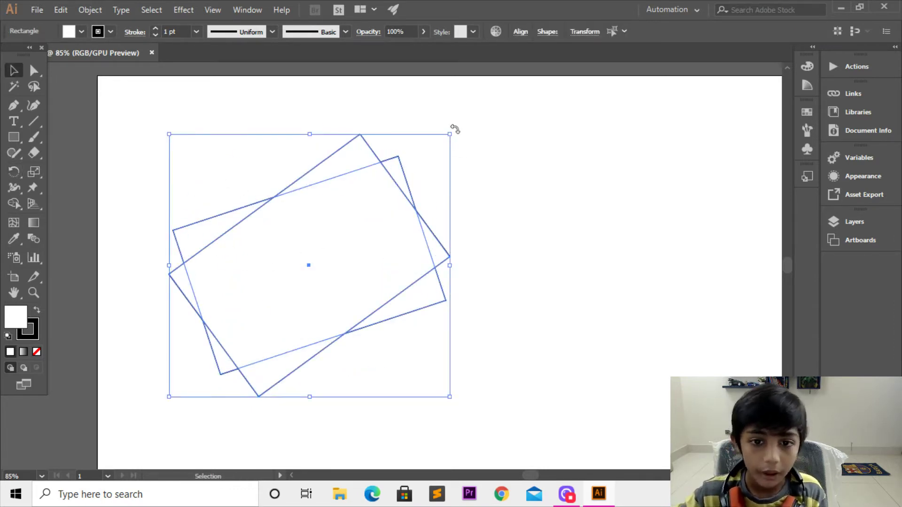
{"action": "left_click_drag", "start_coordinate": [453, 129], "coordinate": [389, 117]}
{"action": "key", "text": "a"}
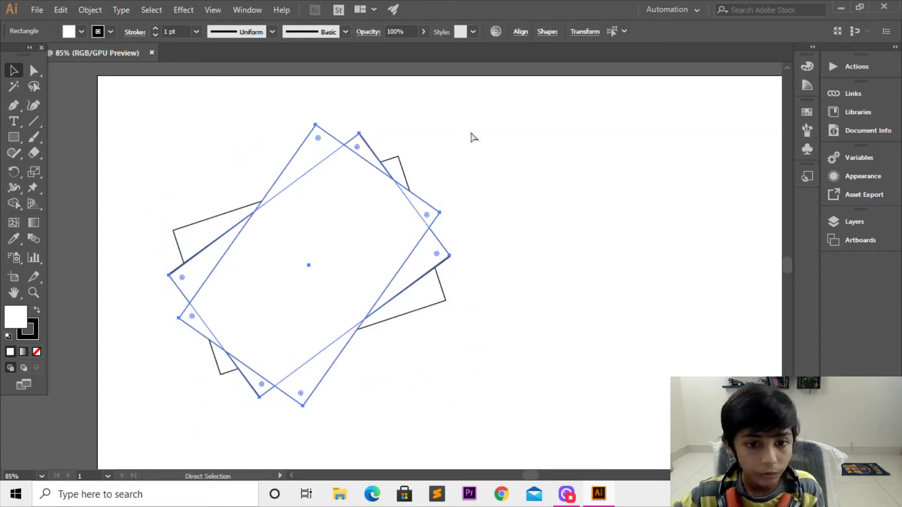
{"action": "key", "text": "v"}
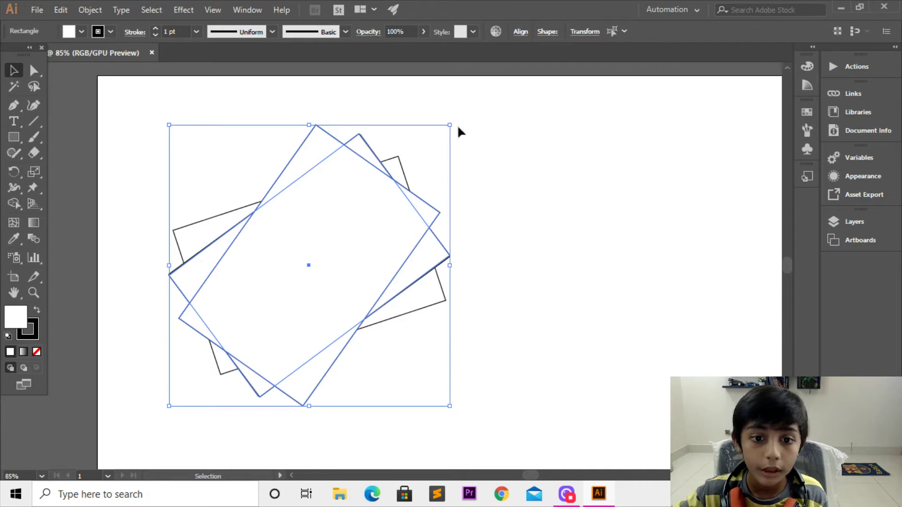
{"action": "mouse_move", "coordinate": [454, 124]}
{"action": "left_mouse_down"}
{"action": "mouse_move", "coordinate": [363, 111]}
{"action": "mouse_move", "coordinate": [345, 121]}
{"action": "left_mouse_up"}
{"action": "key", "text": "a"}
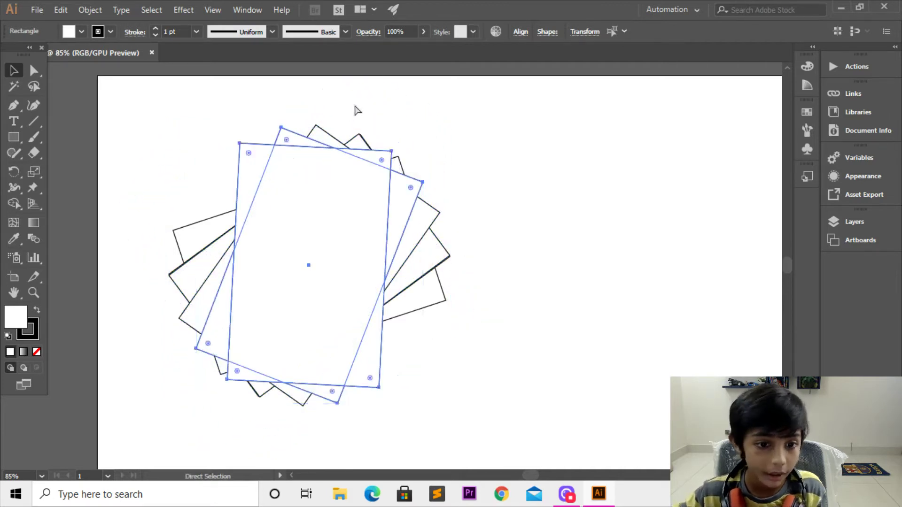
{"action": "key", "text": "v"}
{"action": "left_click_drag", "start_coordinate": [428, 123], "coordinate": [353, 110]}
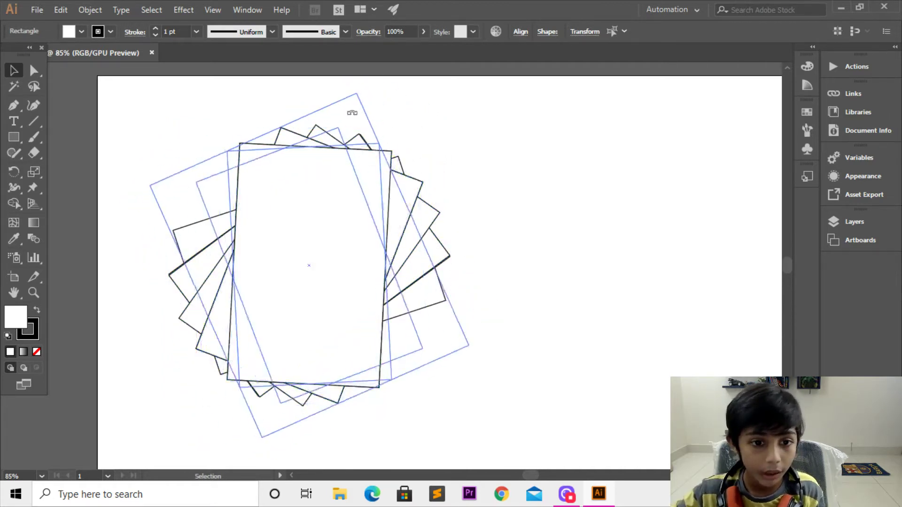
Add more rotated duplicates to fill the starburst, then select all rectangles.
{"action": "key", "text": "a"}
{"action": "key", "text": "v"}
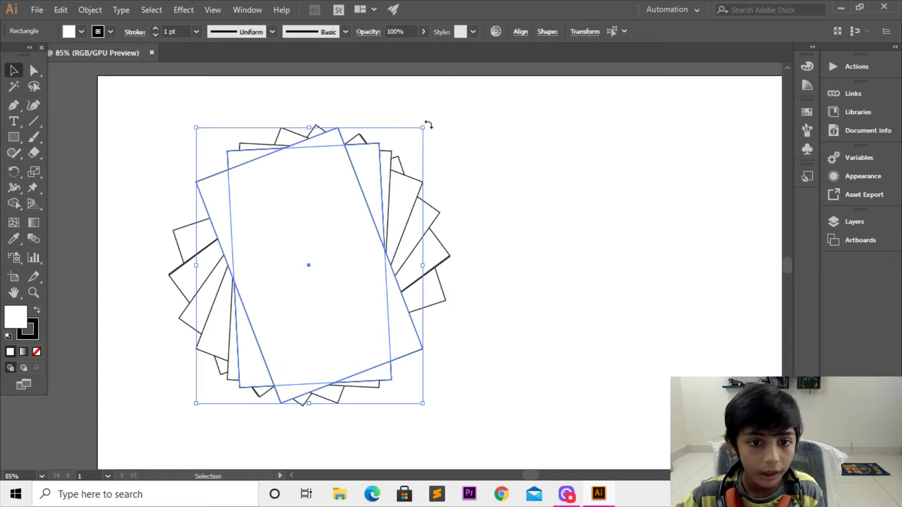
{"action": "left_click_drag", "start_coordinate": [427, 121], "coordinate": [302, 115]}
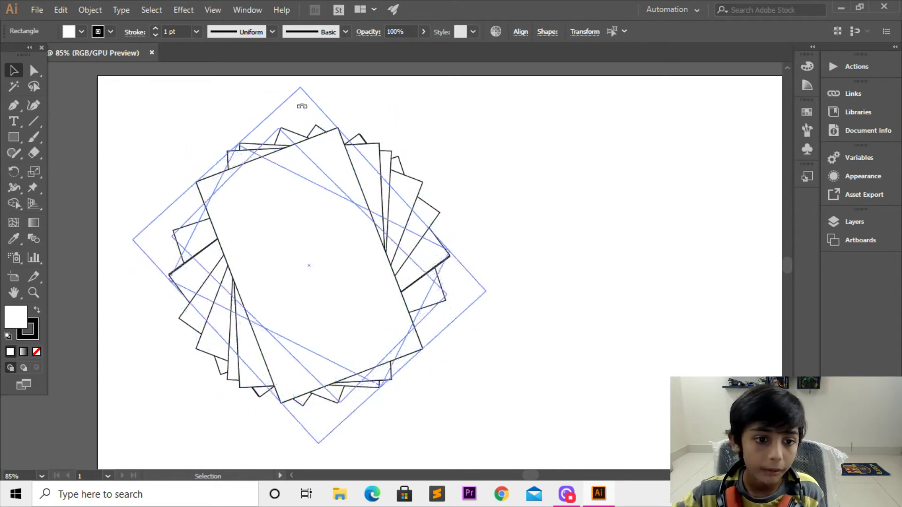
{"action": "key", "text": "a"}
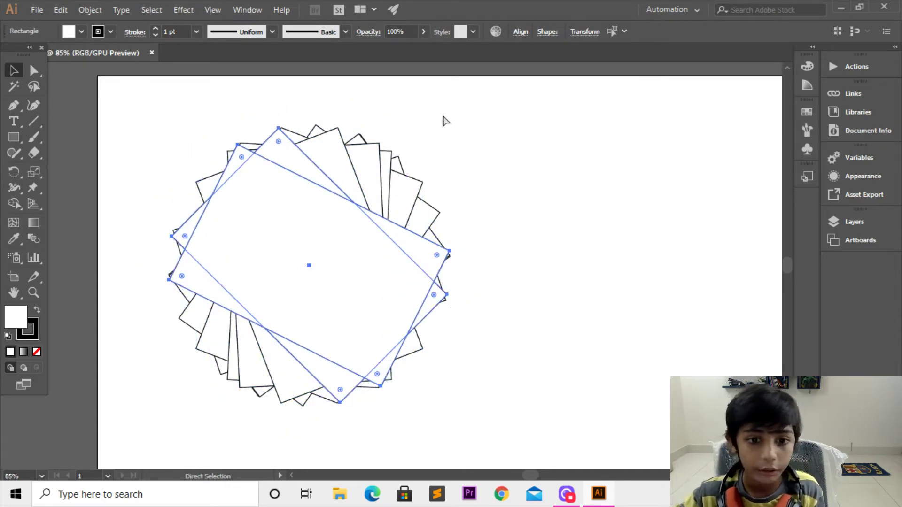
{"action": "key", "text": "v"}
{"action": "mouse_move", "coordinate": [456, 124]}
{"action": "left_mouse_down"}
{"action": "mouse_move", "coordinate": [435, 115]}
{"action": "mouse_move", "coordinate": [52, 287]}
{"action": "left_mouse_up"}
{"action": "left_click", "coordinate": [491, 109]}
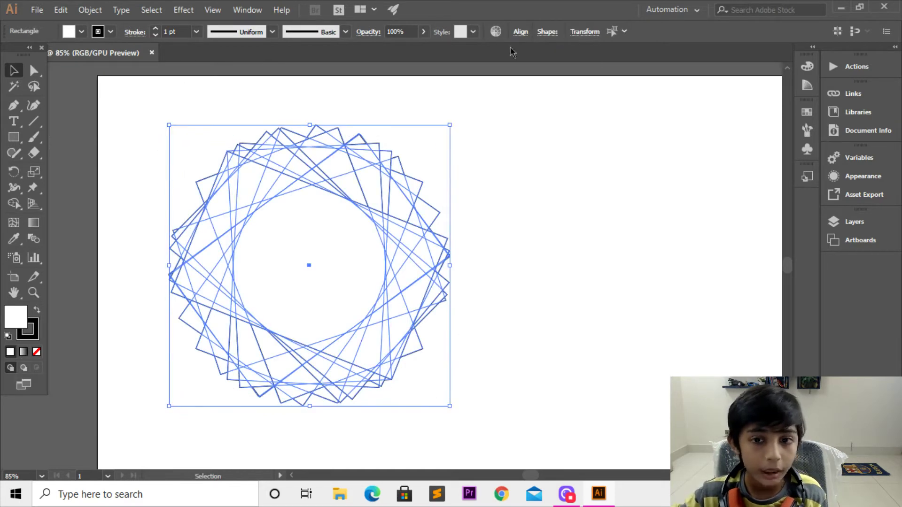
Try Pathfinder merge options on the rectangles, leaving them combined.
{"action": "left_click", "coordinate": [520, 32]}
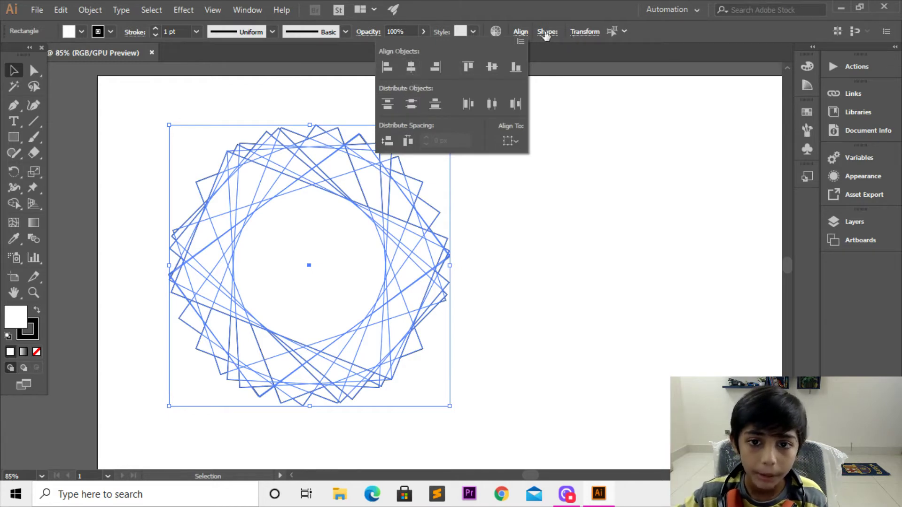
{"action": "left_click", "coordinate": [582, 32]}
{"action": "left_click", "coordinate": [582, 32]}
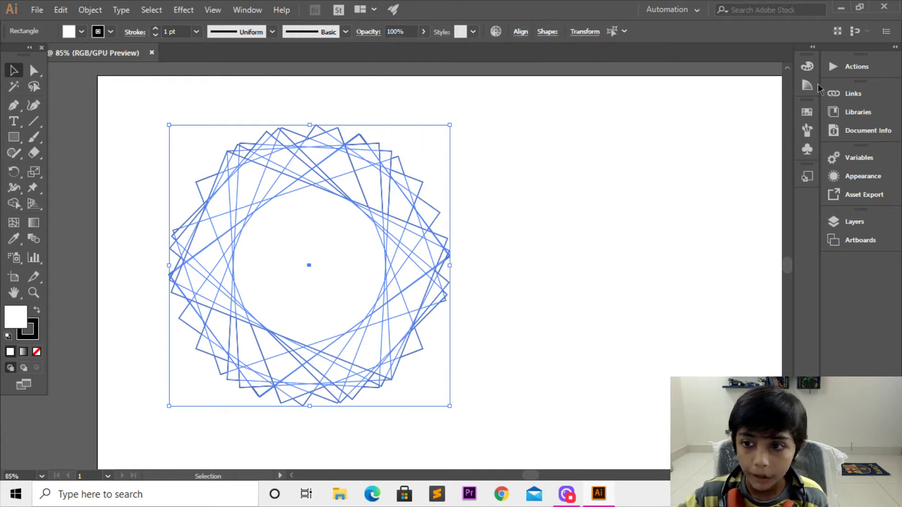
{"action": "left_click", "coordinate": [247, 10]}
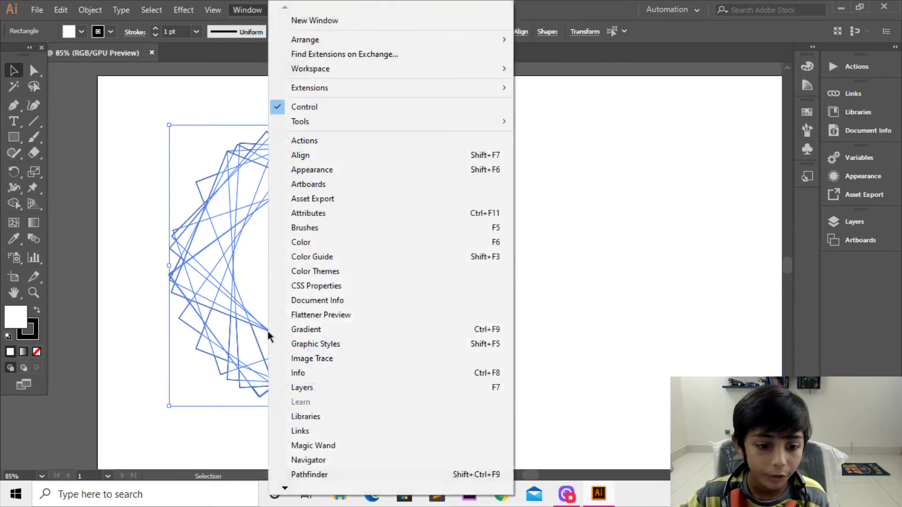
{"action": "left_click", "coordinate": [307, 474]}
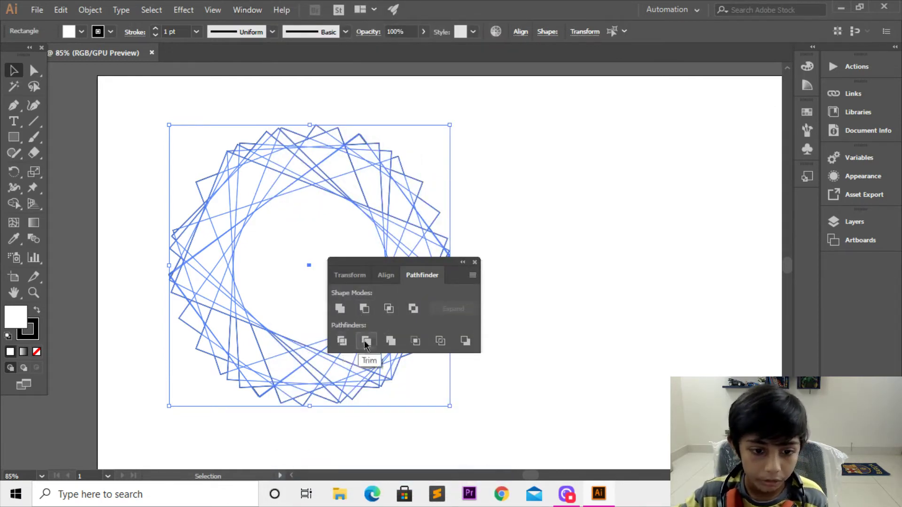
{"action": "left_click", "coordinate": [339, 308]}
{"action": "key", "text": "ctrl+z"}
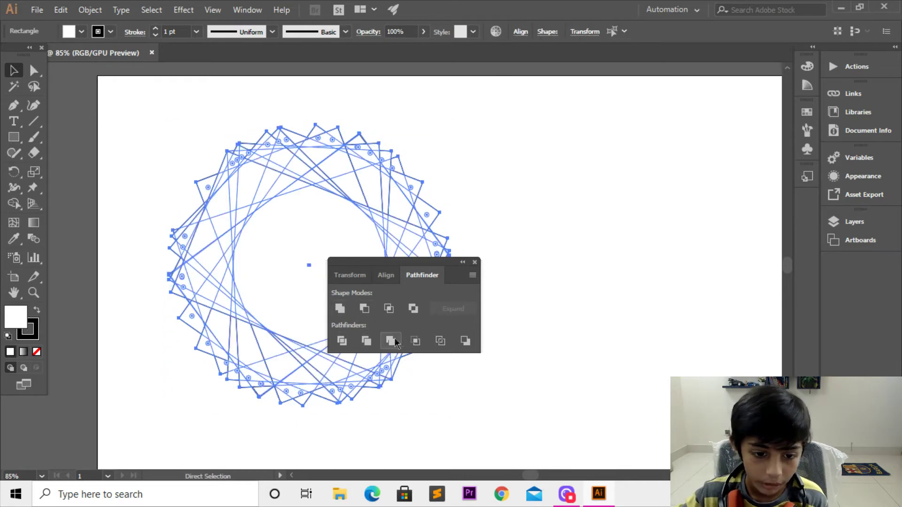
{"action": "left_click", "coordinate": [394, 341]}
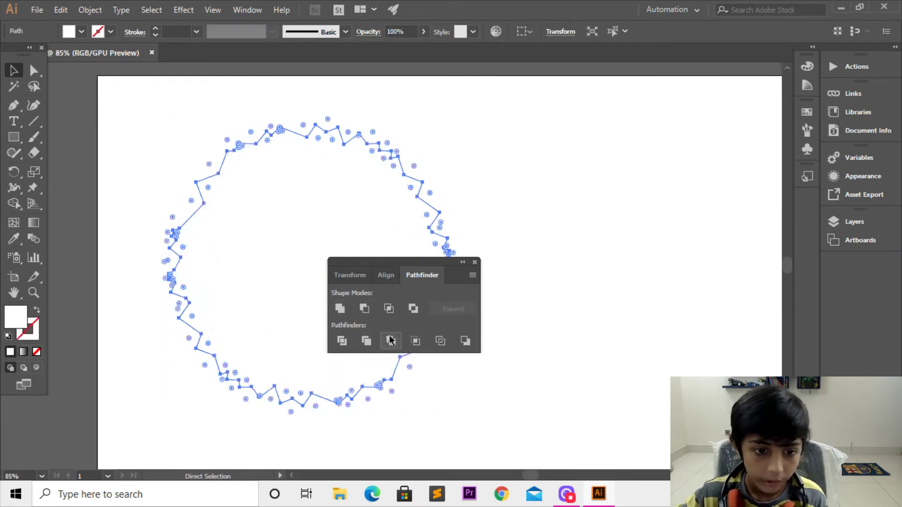
{"action": "left_click", "coordinate": [475, 262]}
{"action": "key", "text": "v"}
Try a yellow fill on the shape, then undo back to overlapping rectangles.
{"action": "left_click", "coordinate": [69, 32]}
{"action": "left_click", "coordinate": [55, 54]}
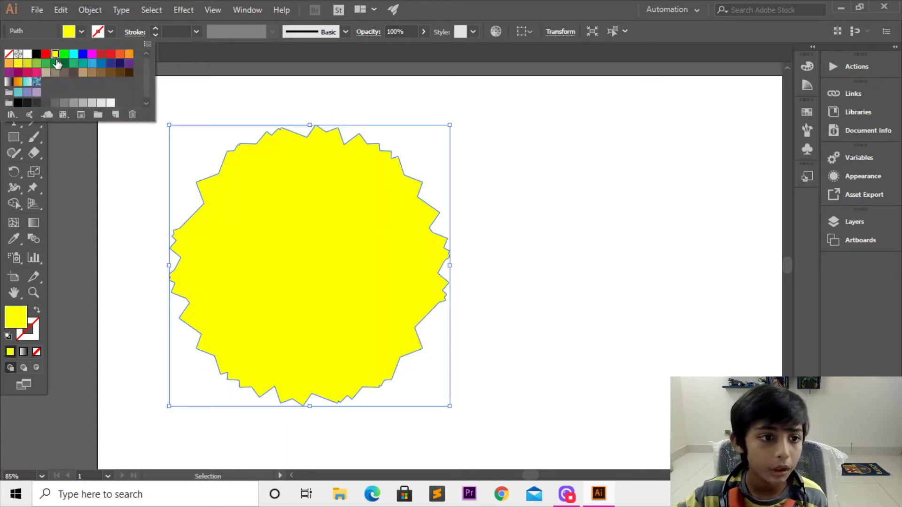
{"action": "key", "text": "Delete"}
{"action": "left_click", "coordinate": [515, 261]}
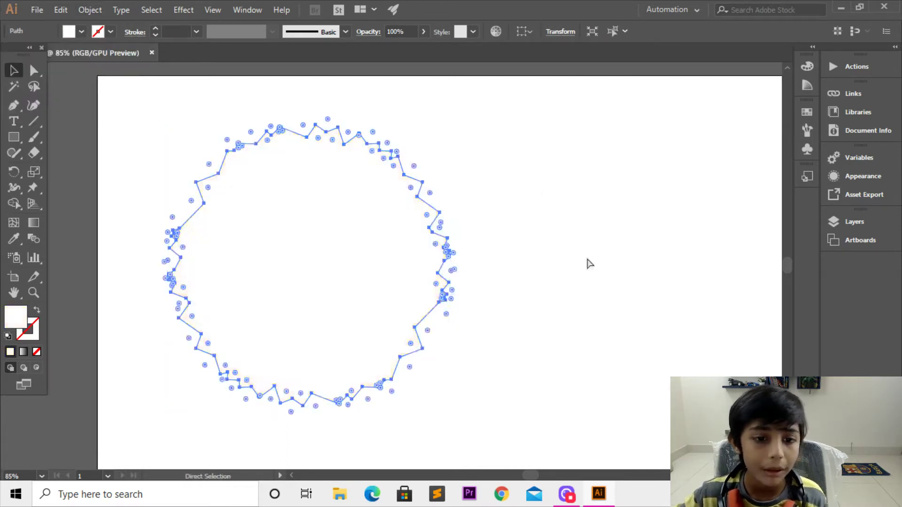
{"action": "key", "text": "ctrl+z"}
{"action": "key", "text": "ctrl+z"}
Move the rosette up and right, try a dark red fill, and undo it.
{"action": "left_click_drag", "start_coordinate": [315, 210], "coordinate": [359, 198]}
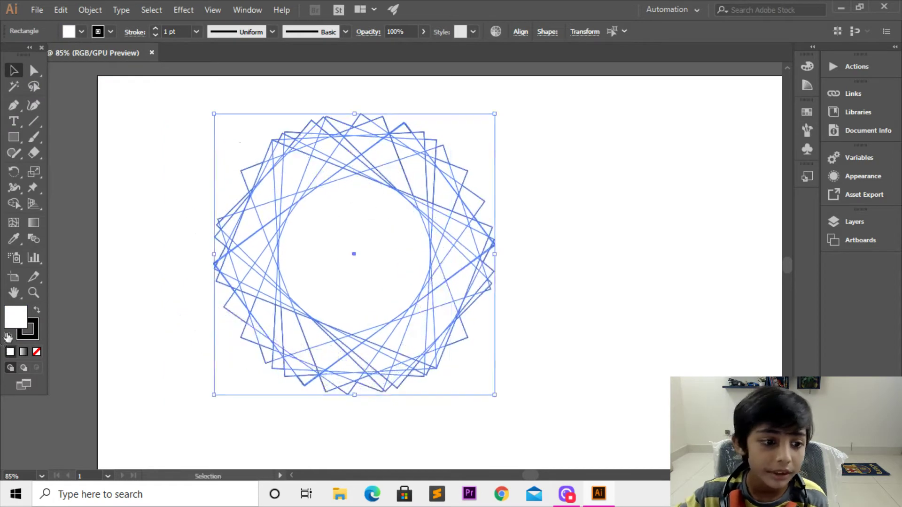
{"action": "double_click", "coordinate": [15, 317]}
{"action": "left_click", "coordinate": [427, 206]}
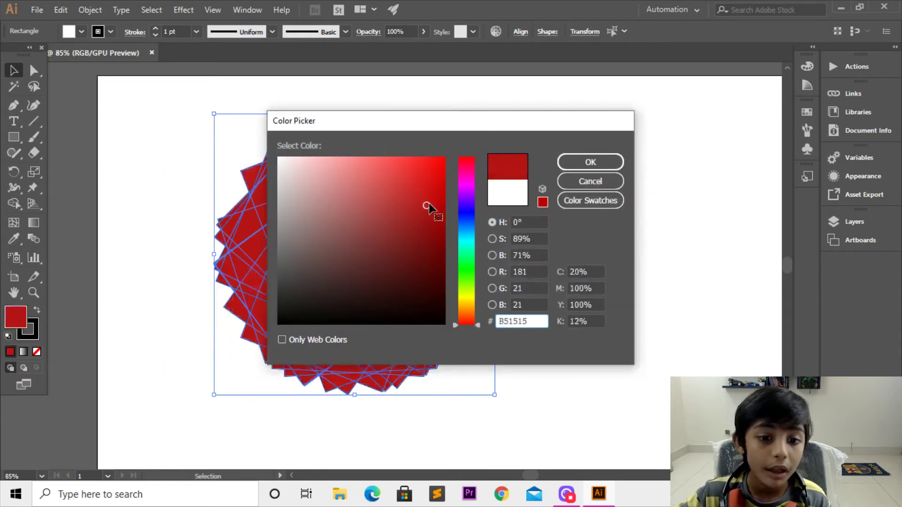
{"action": "key", "text": "Return"}
{"action": "key", "text": "ctrl+z"}
{"action": "key", "text": "ctrl+z"}
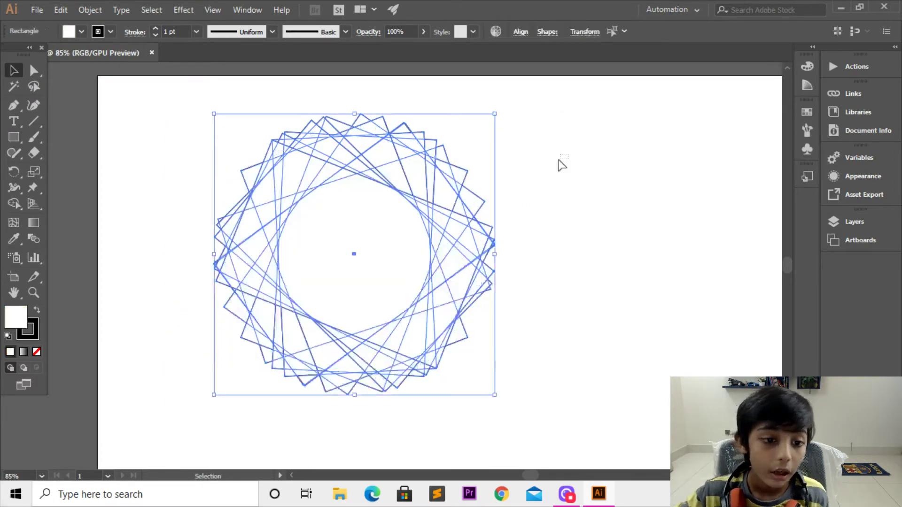
{"action": "key", "text": "ctrl+z"}
{"action": "key", "text": "ctrl+shift+z"}
Build new shapes from the rosette's overlapping regions with Shape Builder, then select a piece.
{"action": "left_click", "coordinate": [15, 204]}
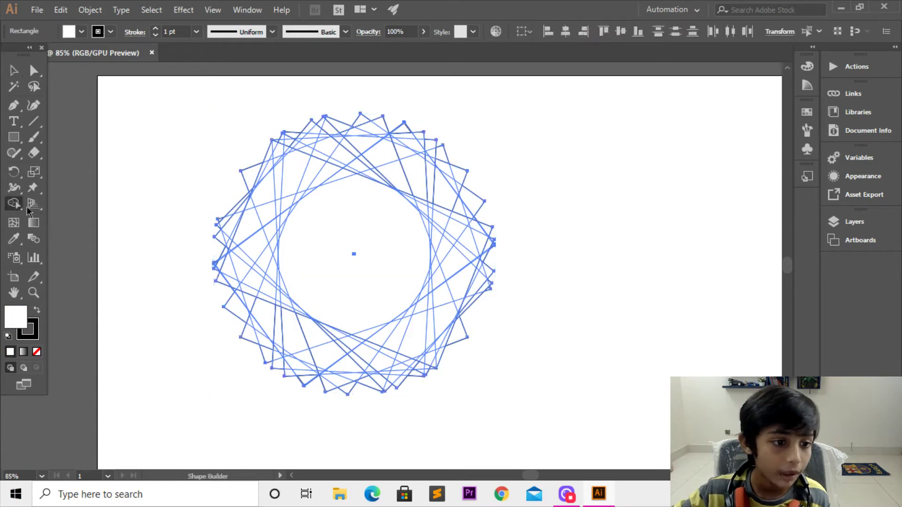
{"action": "left_click_drag", "start_coordinate": [268, 188], "coordinate": [270, 263]}
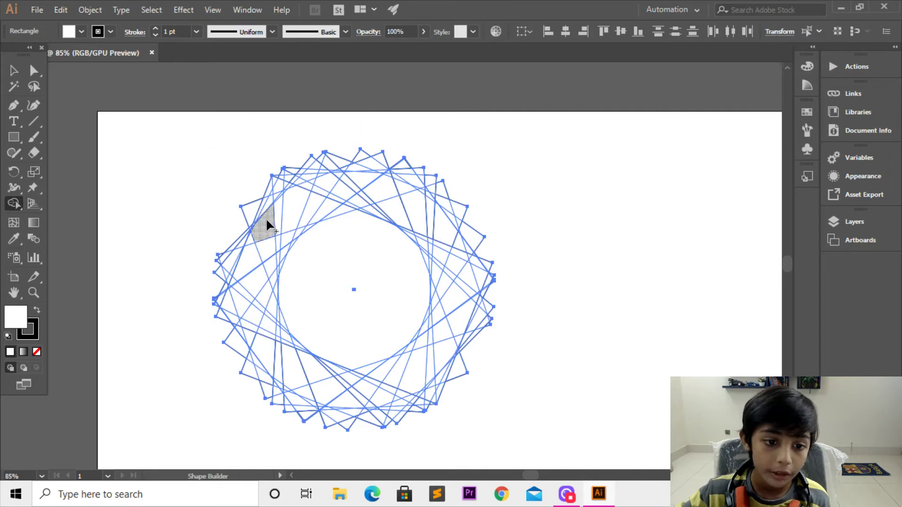
{"action": "left_click", "coordinate": [263, 252]}
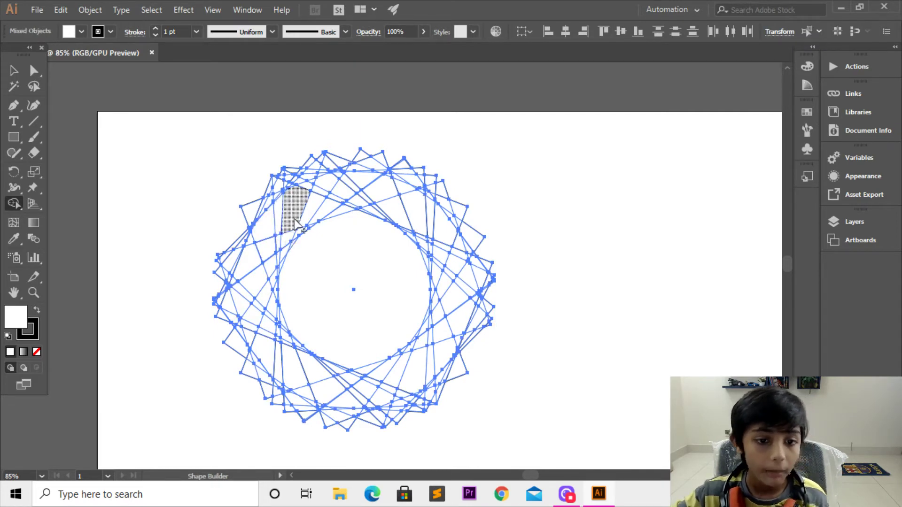
{"action": "left_click", "coordinate": [14, 71]}
{"action": "left_click", "coordinate": [509, 180]}
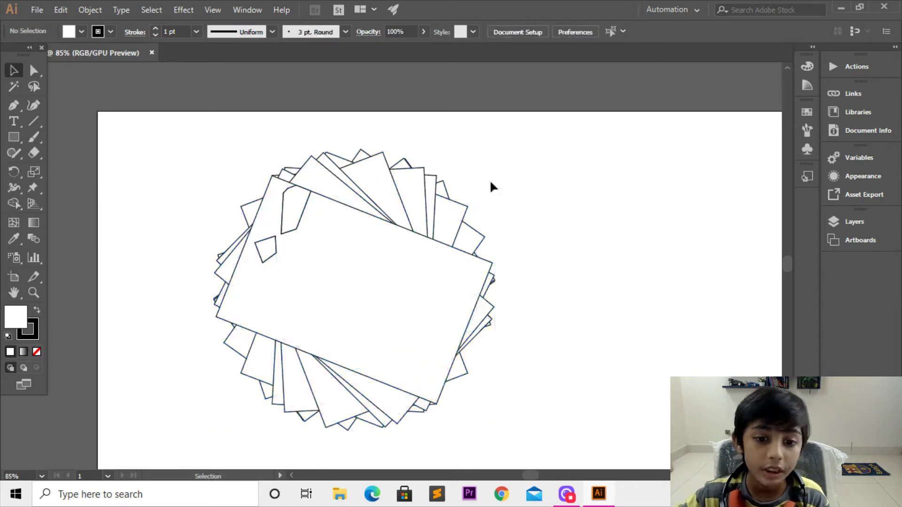
{"action": "left_click", "coordinate": [293, 229]}
Select all rosette shapes, apply red fill and 8 pt cyan strokes, then deselect.
{"action": "left_click_drag", "start_coordinate": [551, 135], "coordinate": [119, 392]}
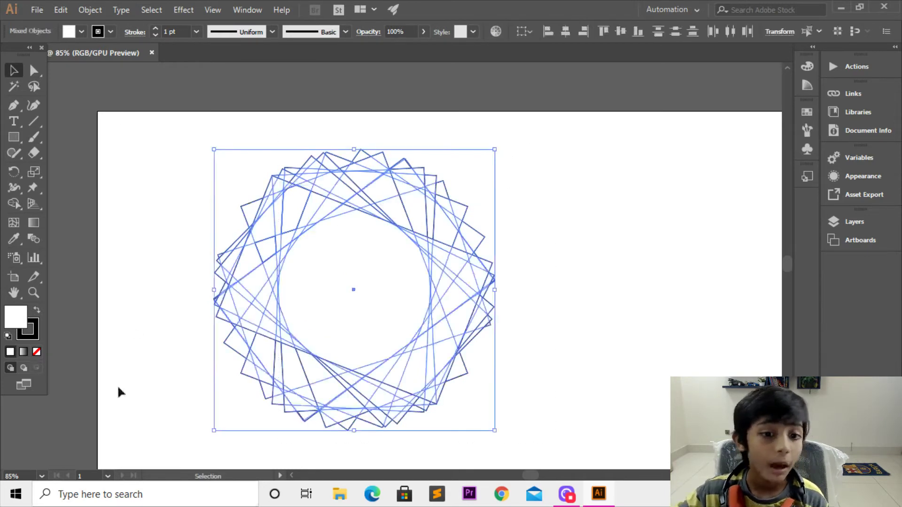
{"action": "left_click", "coordinate": [98, 32]}
{"action": "left_click", "coordinate": [55, 54]}
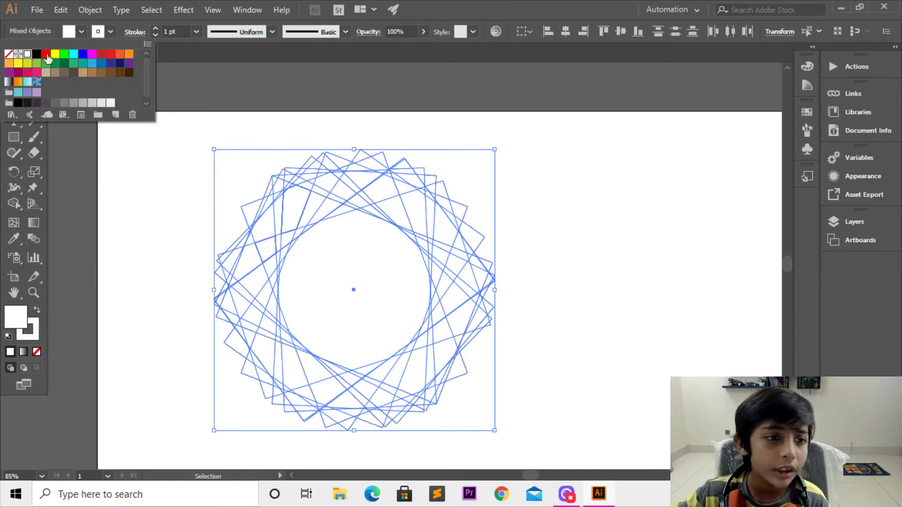
{"action": "left_click", "coordinate": [83, 70]}
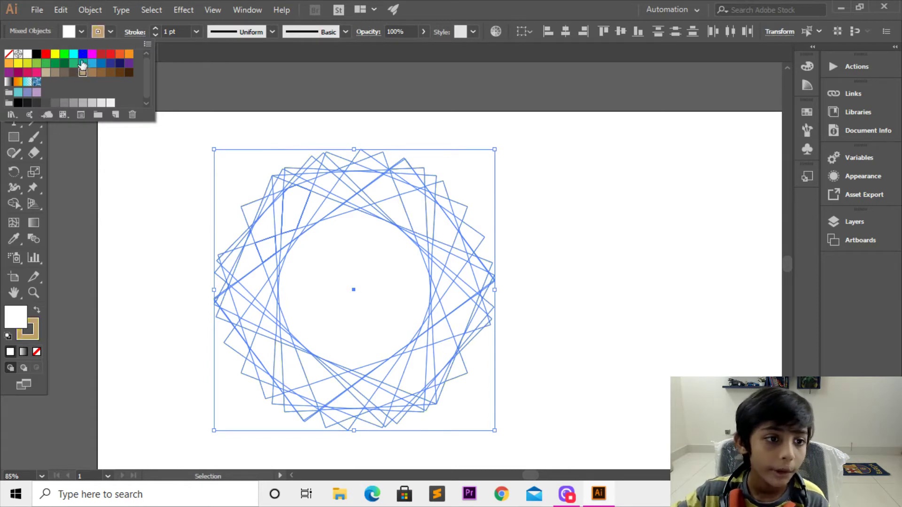
{"action": "left_click", "coordinate": [74, 53]}
{"action": "left_click", "coordinate": [81, 32]}
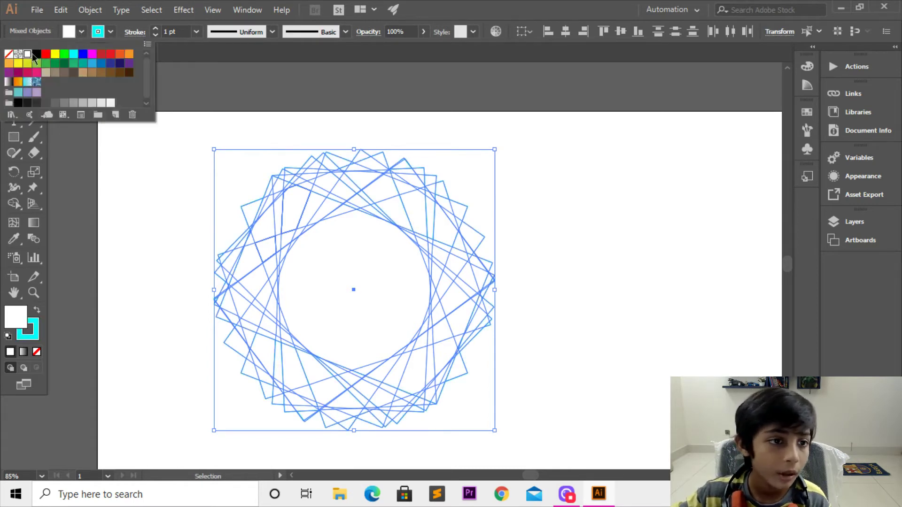
{"action": "left_click", "coordinate": [45, 54]}
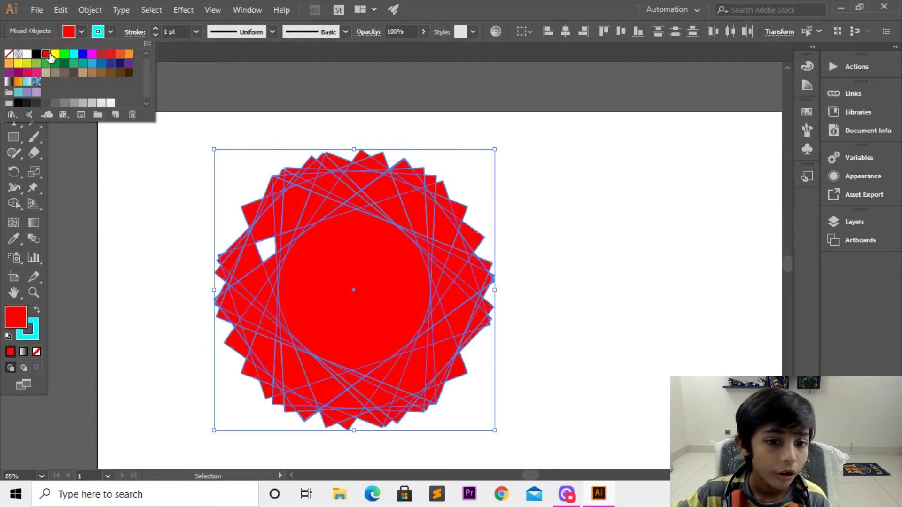
{"action": "left_click", "coordinate": [156, 30]}
{"action": "left_click", "coordinate": [156, 29]}
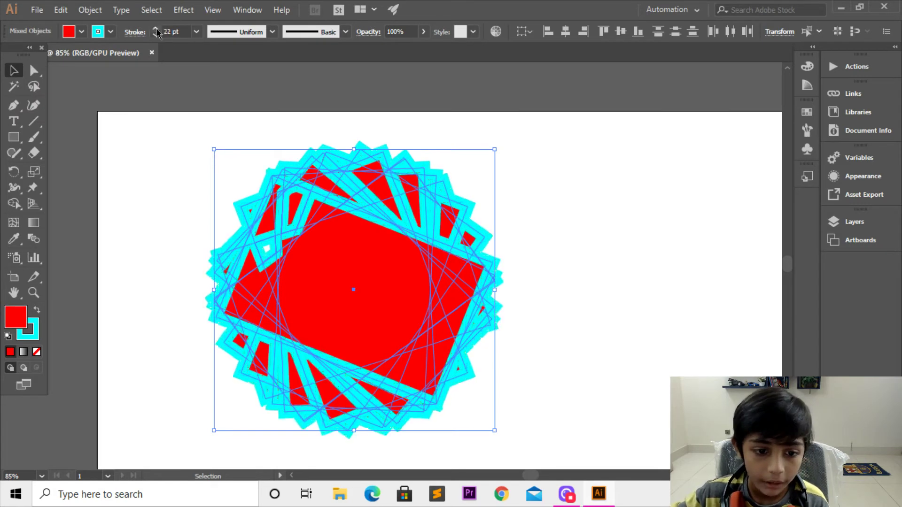
{"action": "left_click", "coordinate": [155, 34]}
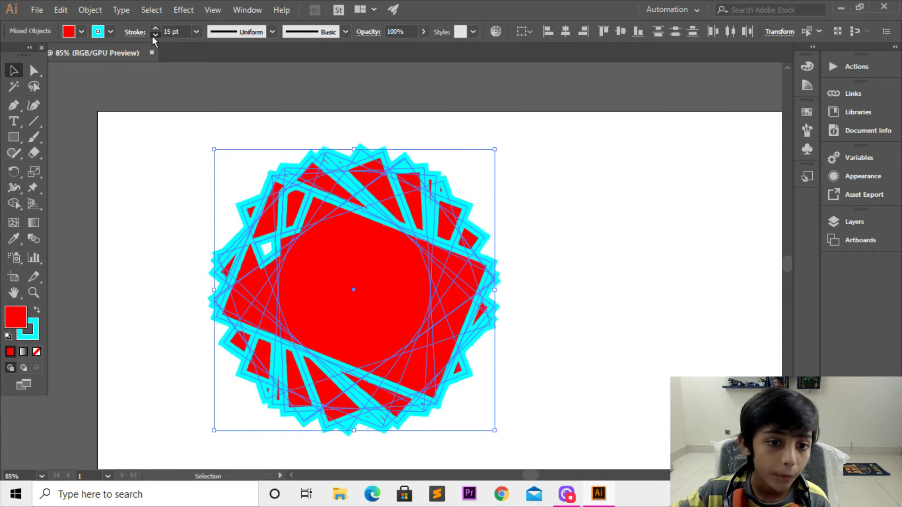
{"action": "left_click", "coordinate": [642, 203]}
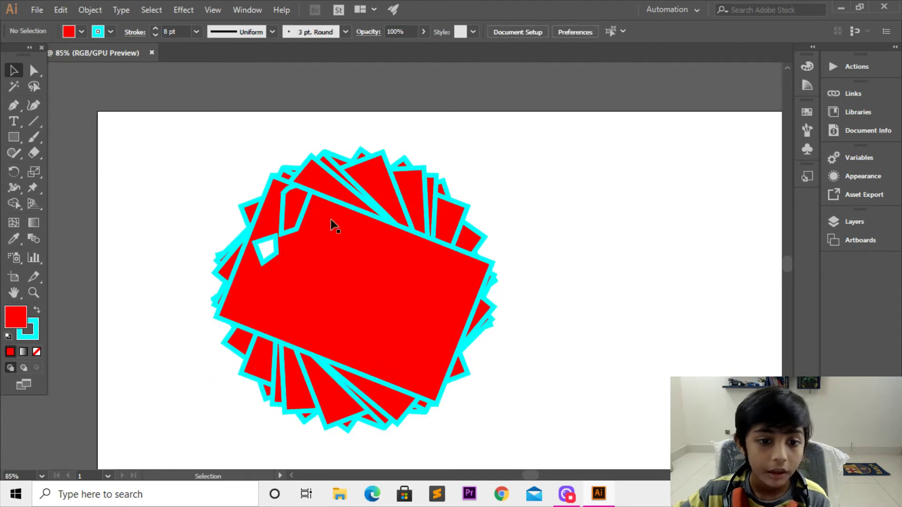
Punch the small white piece out of the large red rectangle as a compound-path hole (Ctrl+8).
{"action": "left_click", "coordinate": [261, 245]}
{"action": "left_click", "coordinate": [286, 233], "text": "shift"}
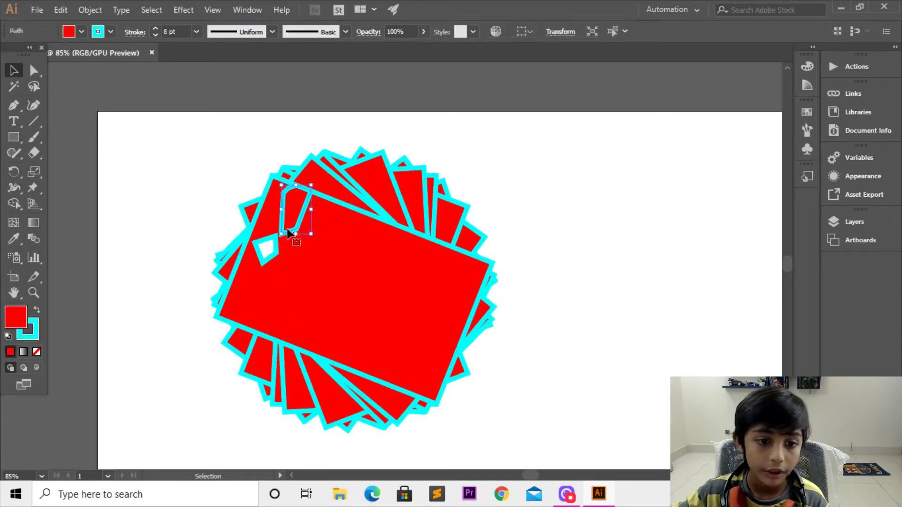
{"action": "key", "text": "ctrl+8"}
{"action": "left_click_drag", "start_coordinate": [283, 242], "coordinate": [398, 274]}
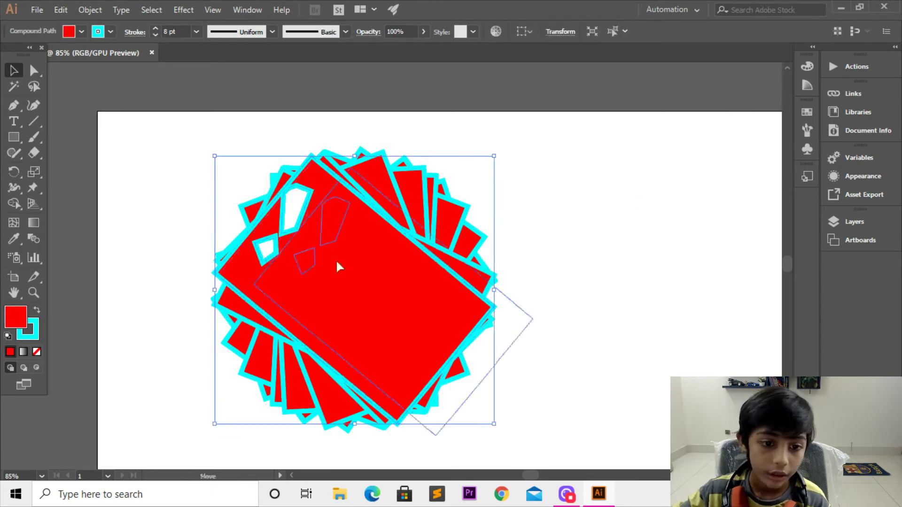
{"action": "key", "text": "ctrl+z"}
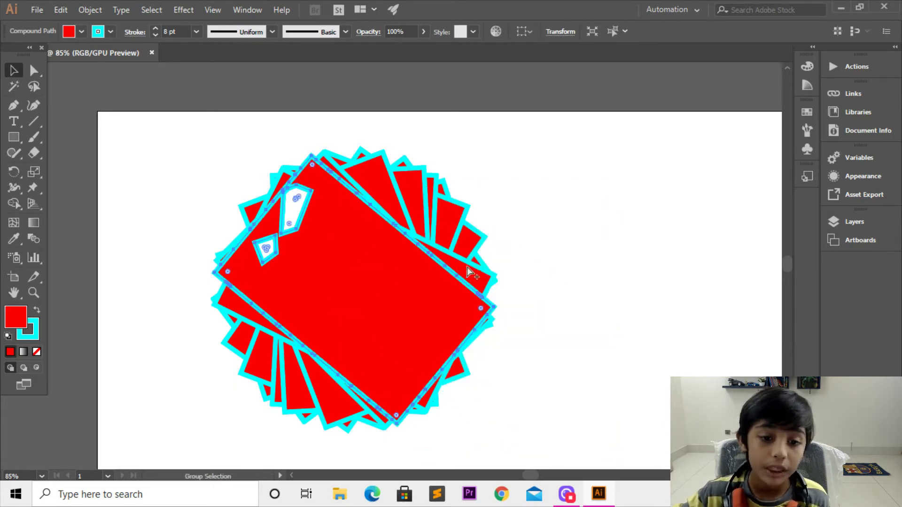
Rotate the large red compound shape about 185° by its bounding-box corner.
{"action": "left_click", "coordinate": [594, 187]}
{"action": "left_click", "coordinate": [346, 258]}
{"action": "left_click", "coordinate": [696, 242]}
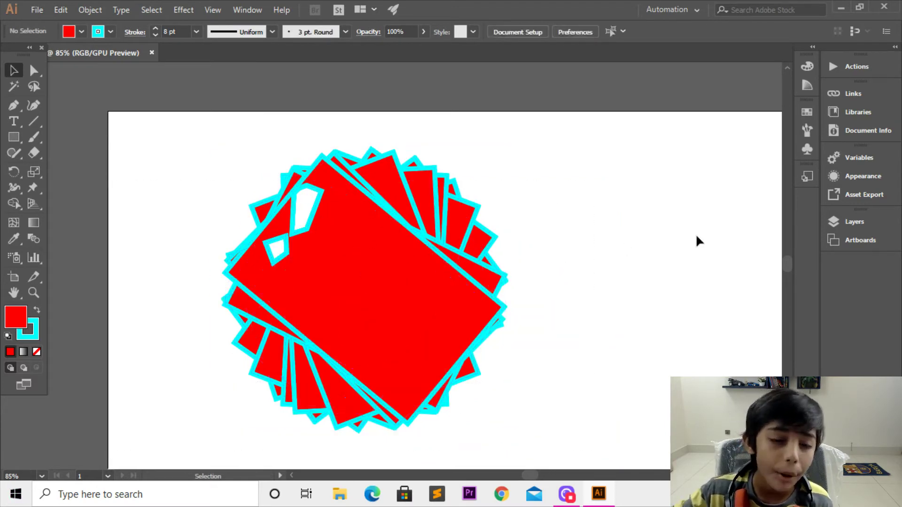
{"action": "left_click", "coordinate": [14, 171]}
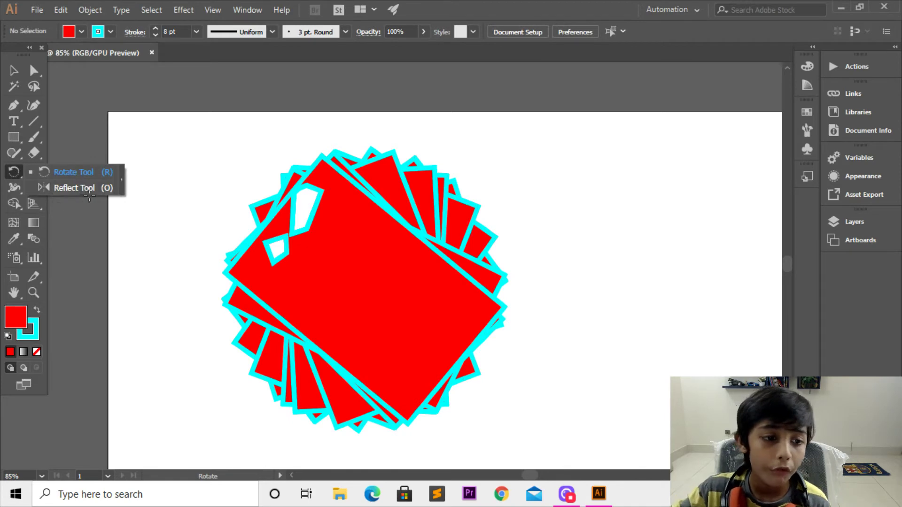
{"action": "left_click", "coordinate": [90, 190]}
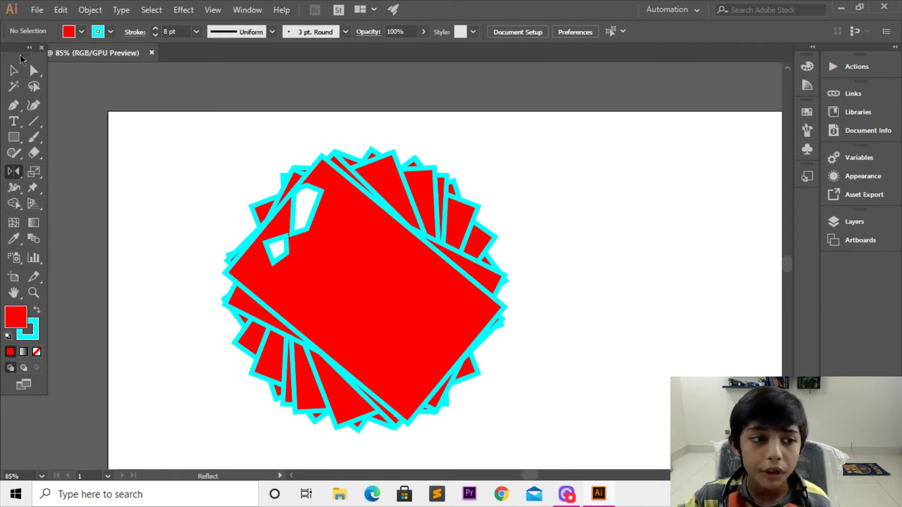
{"action": "left_click", "coordinate": [14, 70]}
{"action": "left_click", "coordinate": [357, 268]}
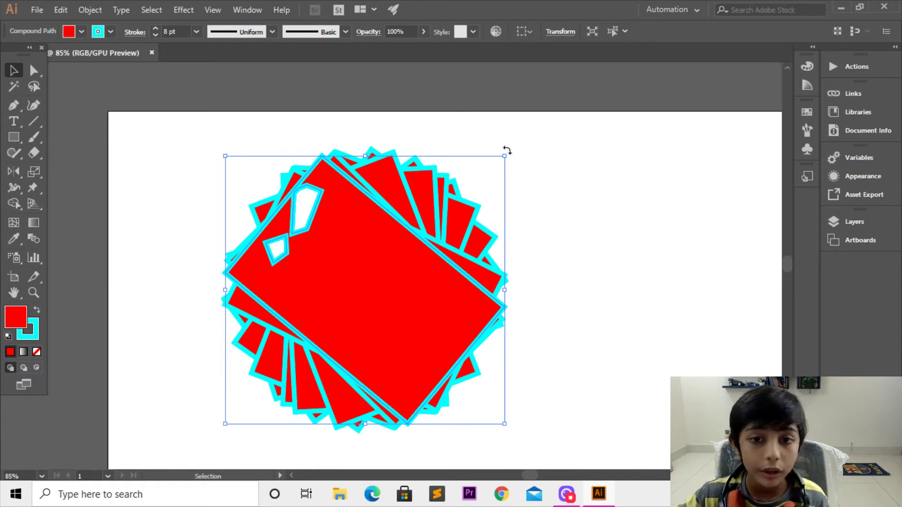
{"action": "left_click_drag", "start_coordinate": [506, 152], "coordinate": [212, 419]}
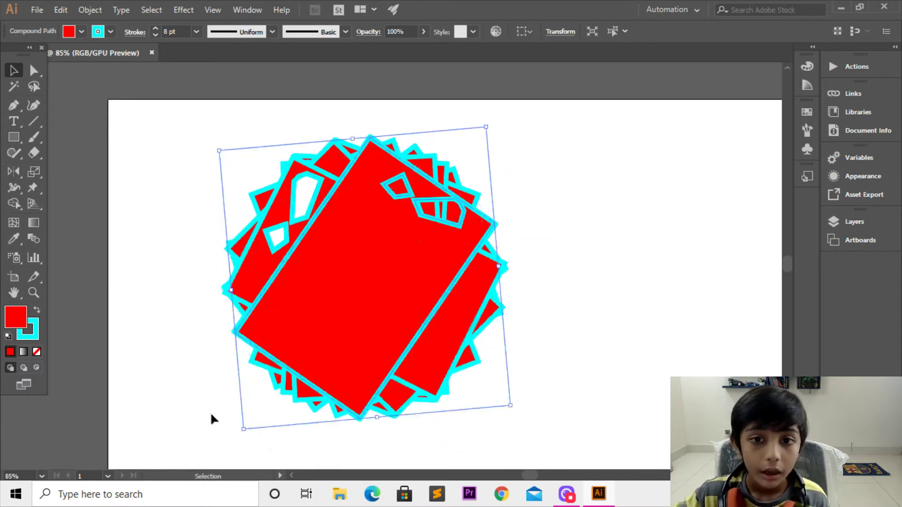
Clear the selection and pick the Rotate tool.
{"action": "left_click", "coordinate": [536, 31]}
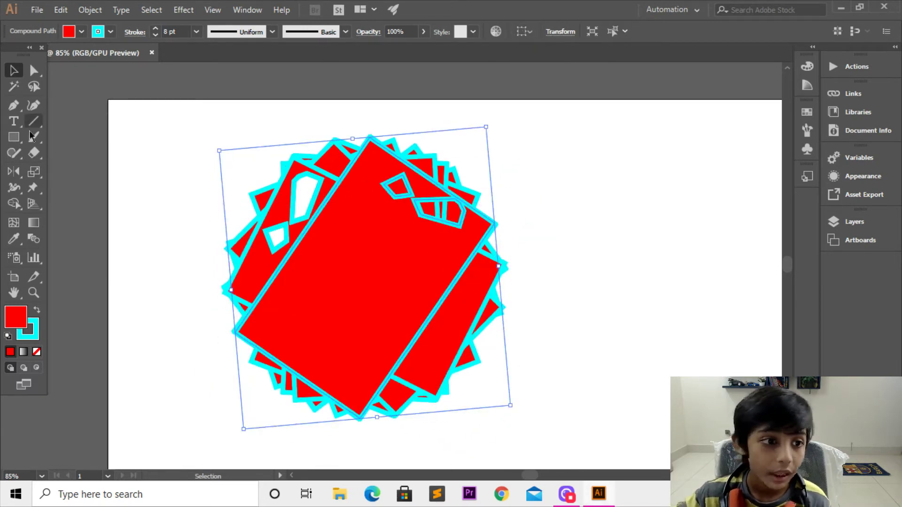
{"action": "left_click", "coordinate": [14, 152]}
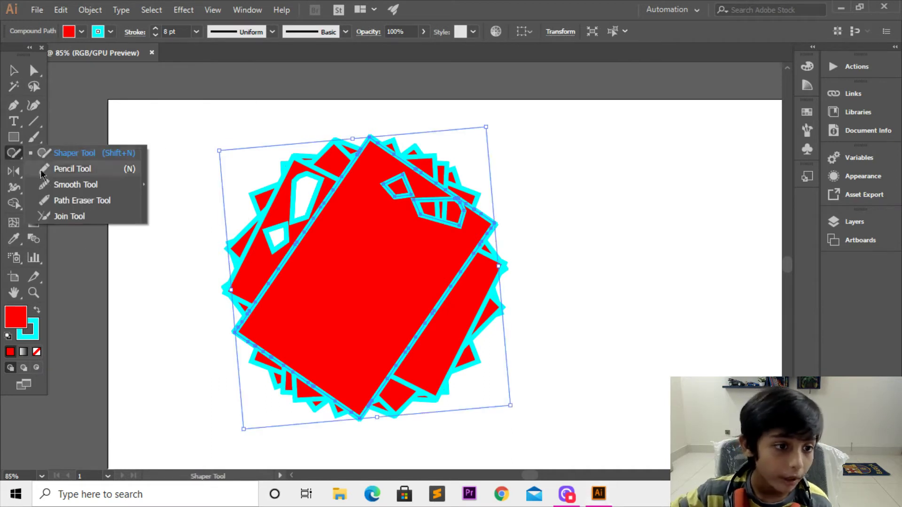
{"action": "left_click", "coordinate": [15, 171]}
{"action": "left_click", "coordinate": [76, 171]}
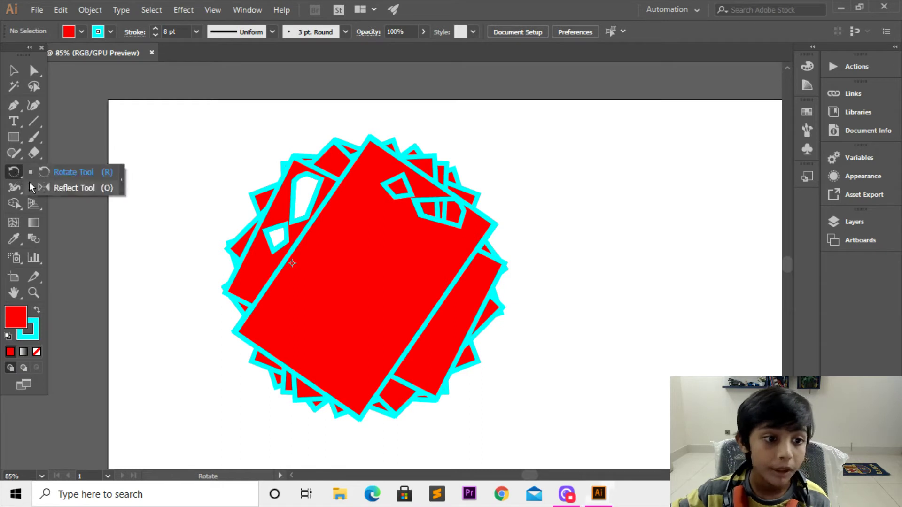
{"action": "left_click_drag", "start_coordinate": [15, 176], "coordinate": [47, 185]}
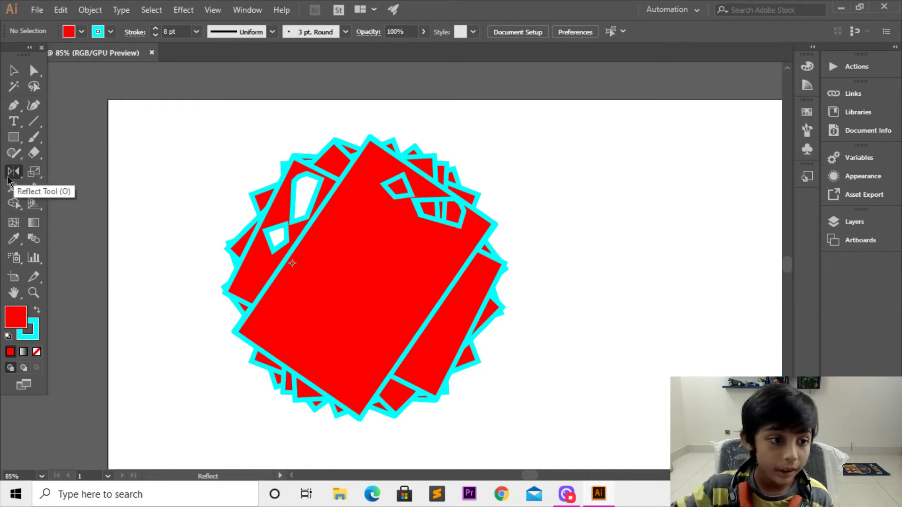
{"action": "left_click_drag", "start_coordinate": [14, 176], "coordinate": [47, 171]}
{"action": "double_click", "coordinate": [14, 172]}
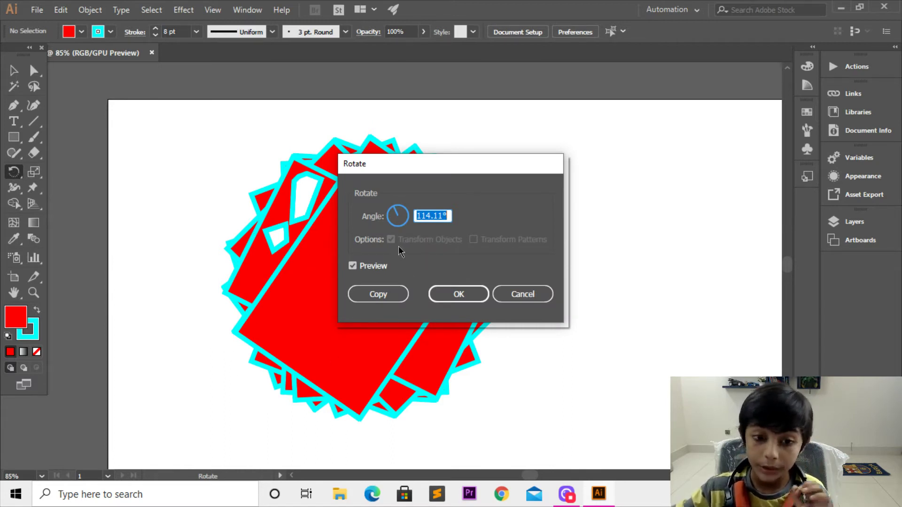
{"action": "left_click", "coordinate": [511, 297]}
{"action": "left_click_drag", "start_coordinate": [12, 172], "coordinate": [61, 187]}
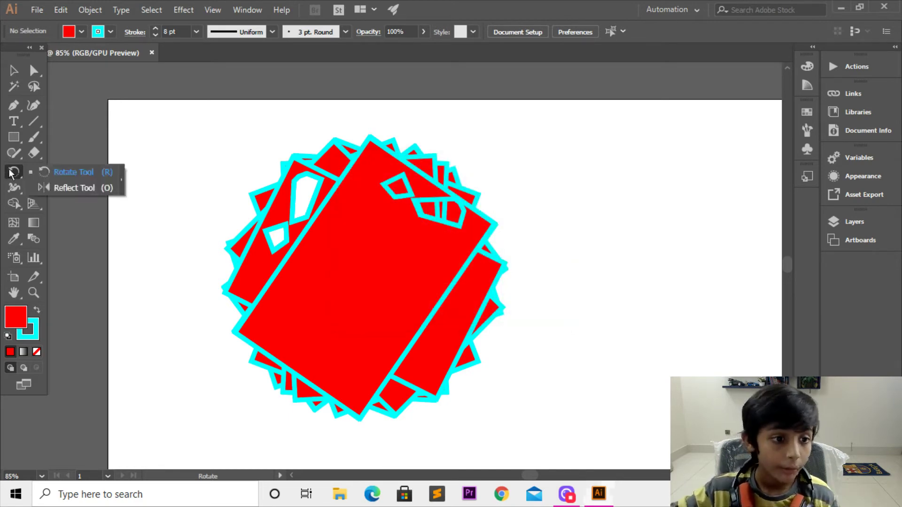
{"action": "double_click", "coordinate": [13, 173]}
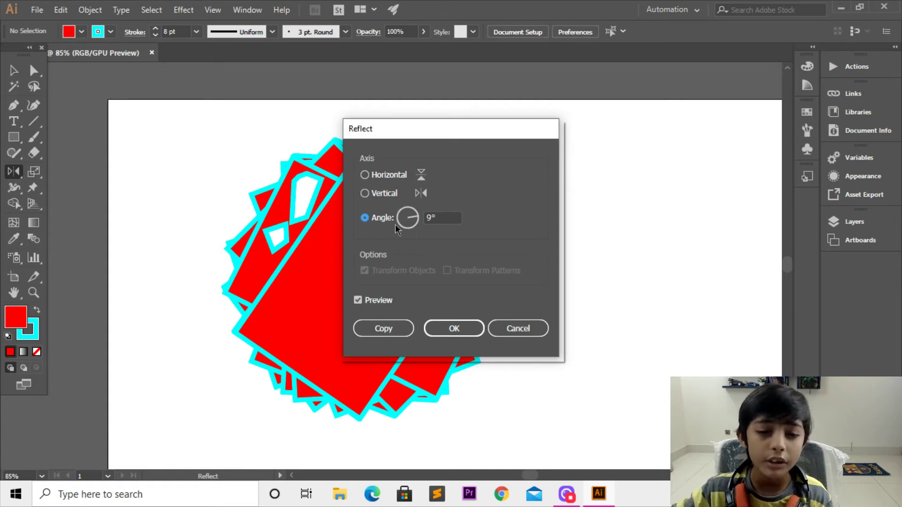
{"action": "key", "text": "Tab"}
{"action": "left_click", "coordinate": [408, 216]}
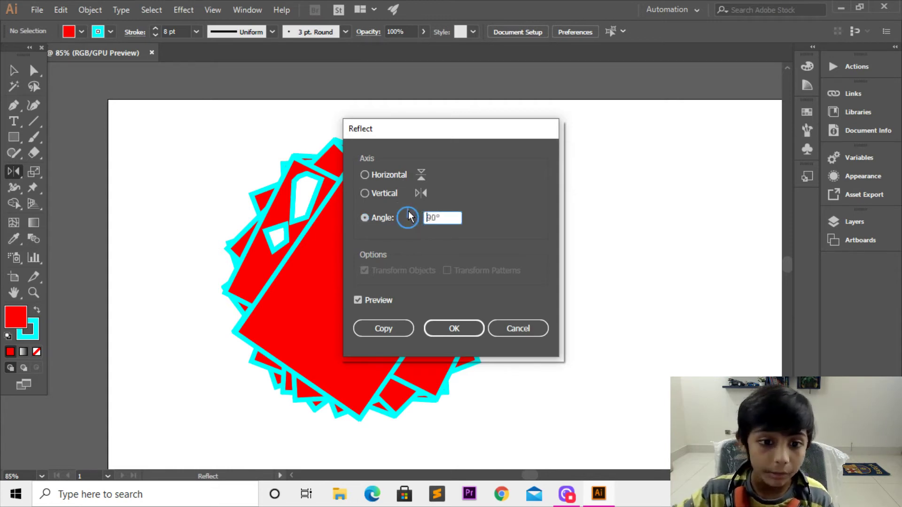
{"action": "left_click", "coordinate": [385, 218]}
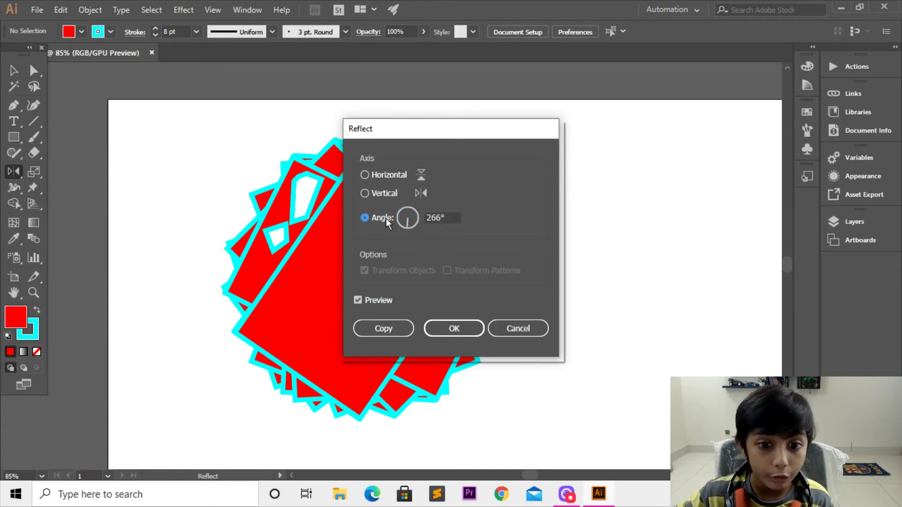
{"action": "left_click_drag", "start_coordinate": [411, 221], "coordinate": [353, 232]}
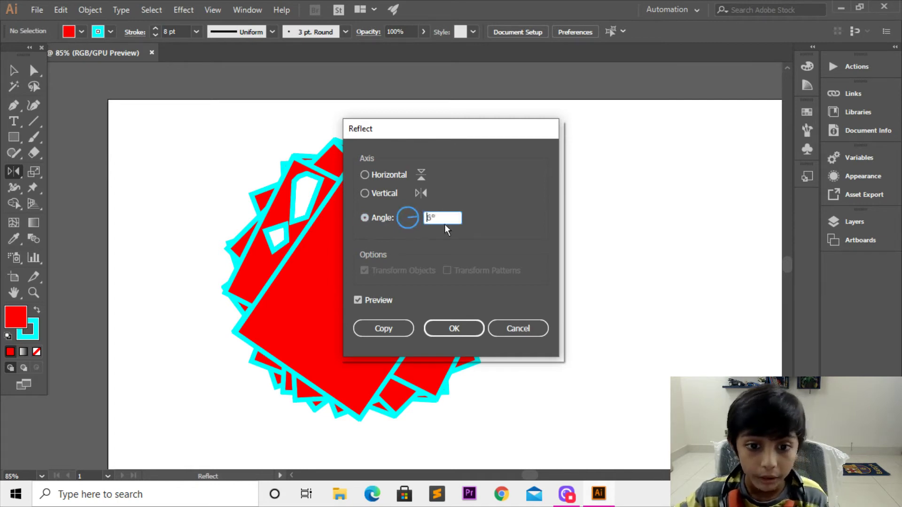
{"action": "left_click_drag", "start_coordinate": [434, 158], "coordinate": [384, 235]}
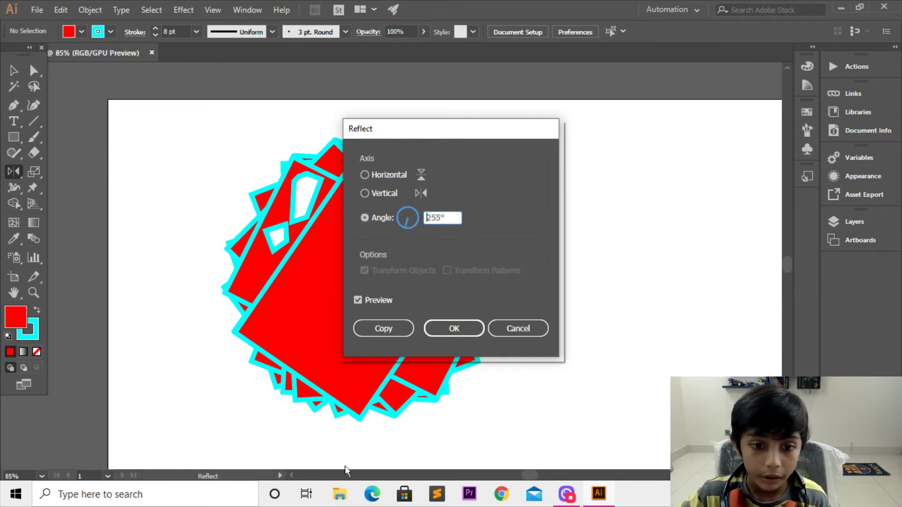
{"action": "left_click_drag", "start_coordinate": [346, 470], "coordinate": [458, 343]}
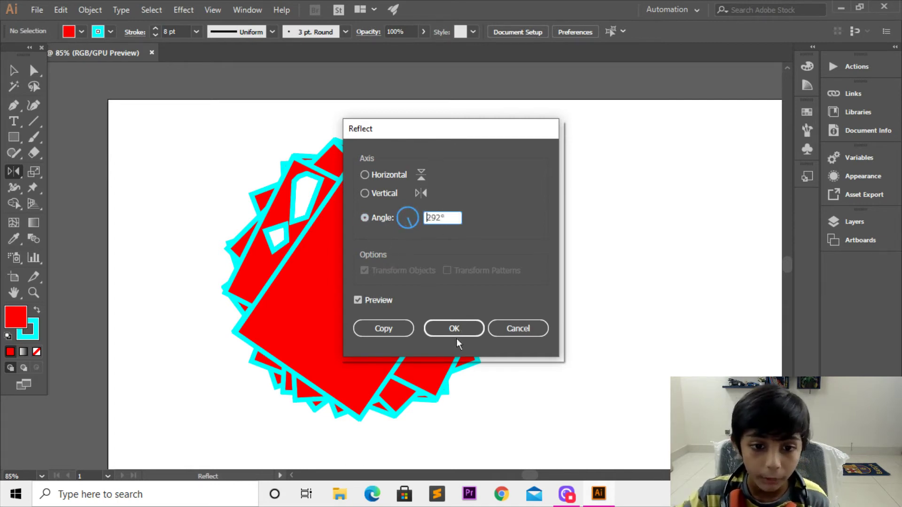
{"action": "left_click", "coordinate": [518, 328]}
{"action": "left_click_drag", "start_coordinate": [10, 175], "coordinate": [55, 173]}
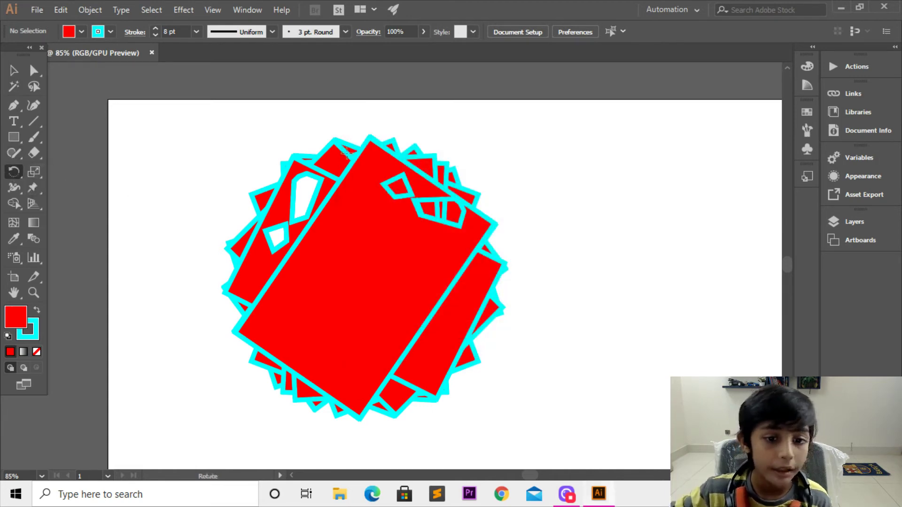
{"action": "double_click", "coordinate": [14, 172]}
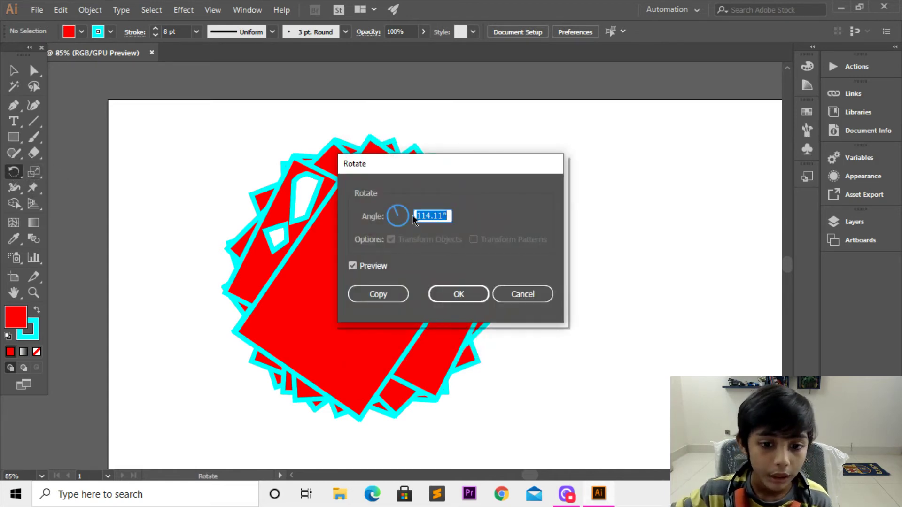
{"action": "left_click", "coordinate": [396, 211]}
{"action": "left_click", "coordinate": [390, 217]}
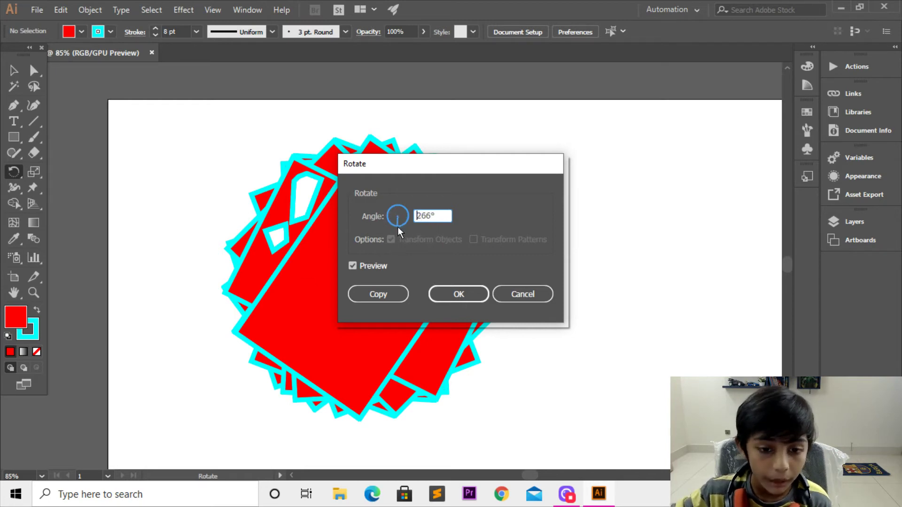
{"action": "mouse_move", "coordinate": [397, 226]}
{"action": "left_mouse_down"}
{"action": "mouse_move", "coordinate": [469, 1]}
{"action": "mouse_move", "coordinate": [385, 239]}
{"action": "left_mouse_up"}
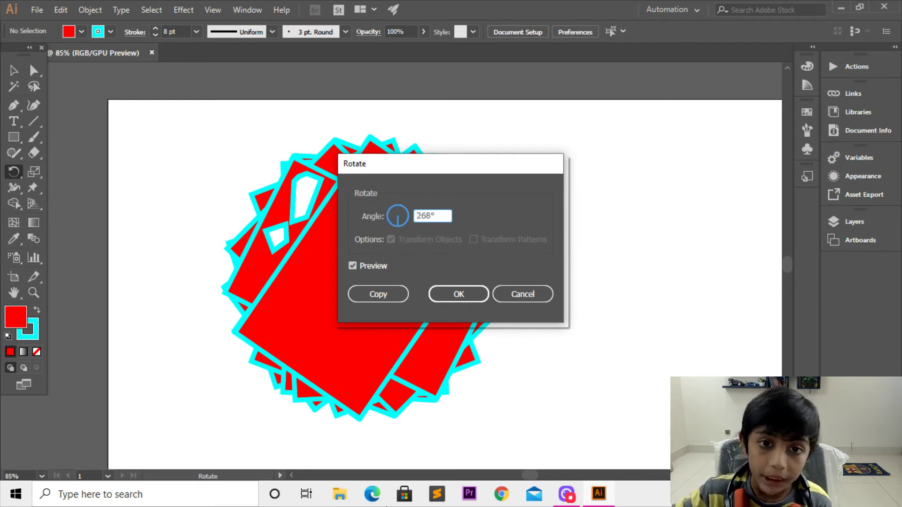
{"action": "left_click_drag", "start_coordinate": [515, 88], "coordinate": [343, 373]}
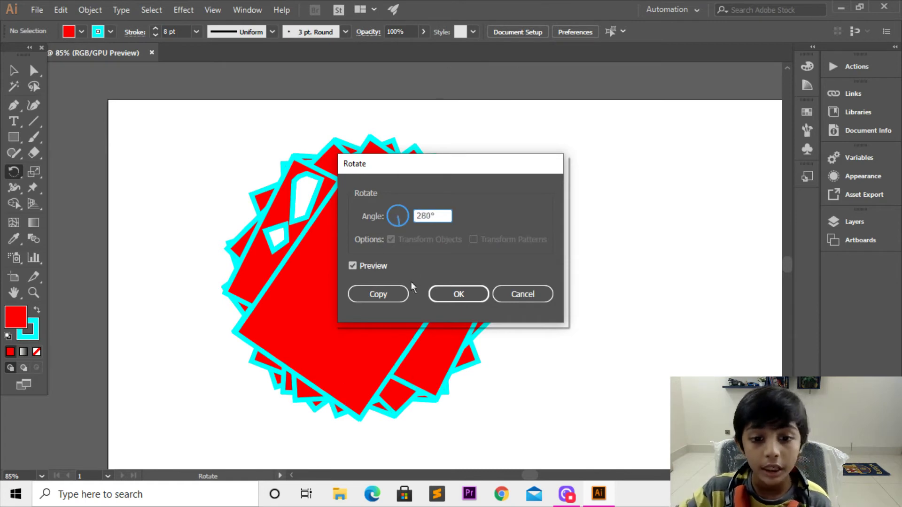
{"action": "key", "text": "Return"}
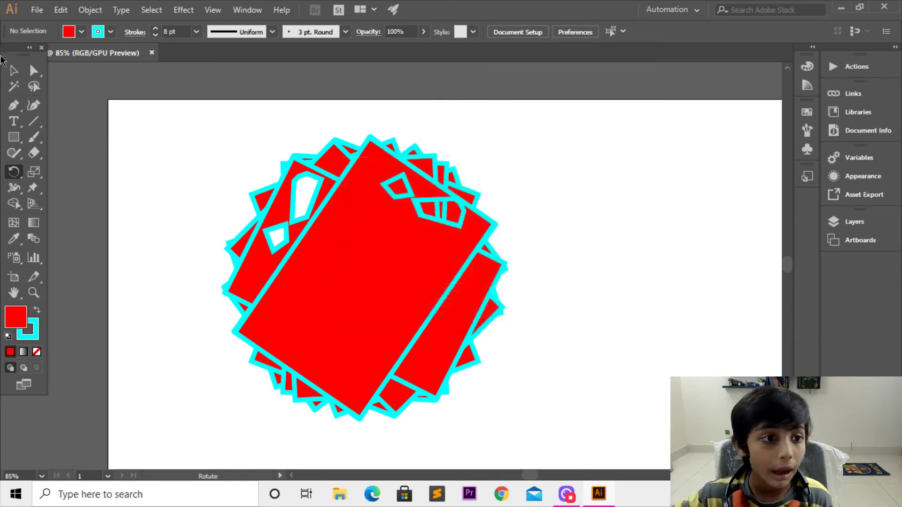
{"action": "key", "text": "v"}
Select all the red rectangles and reflect them around the starburst's centre, then deselect.
{"action": "scroll", "coordinate": [504, 480], "scroll_direction": "down", "scroll_amount": 1}
{"action": "key", "text": "ctrl+a"}
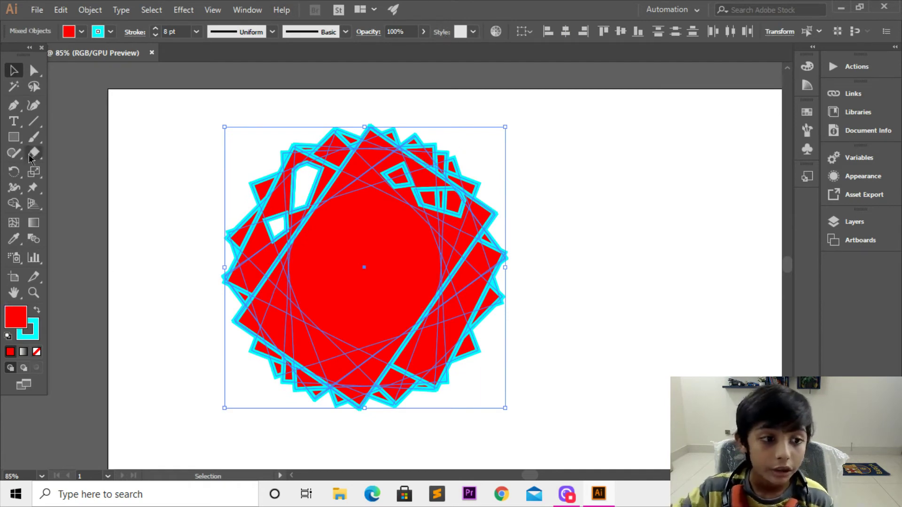
{"action": "left_click_drag", "start_coordinate": [22, 170], "coordinate": [66, 187]}
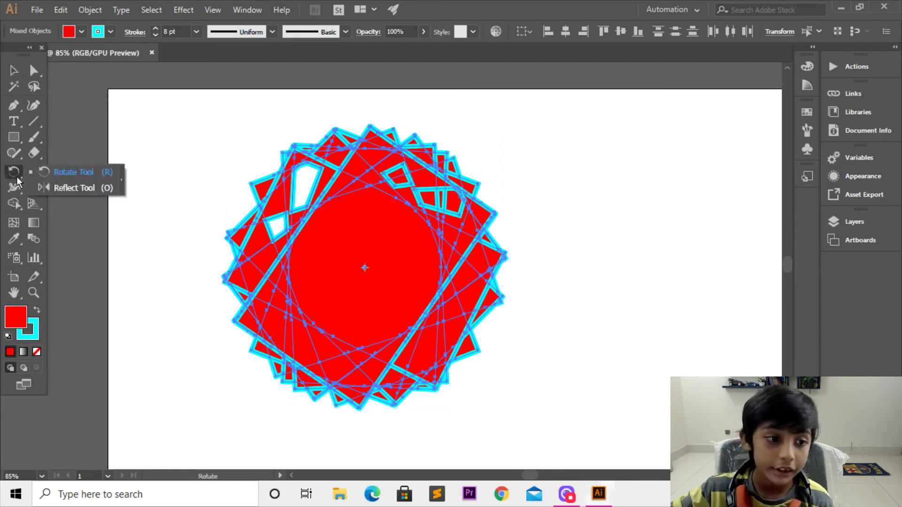
{"action": "left_click_drag", "start_coordinate": [204, 175], "coordinate": [506, 164]}
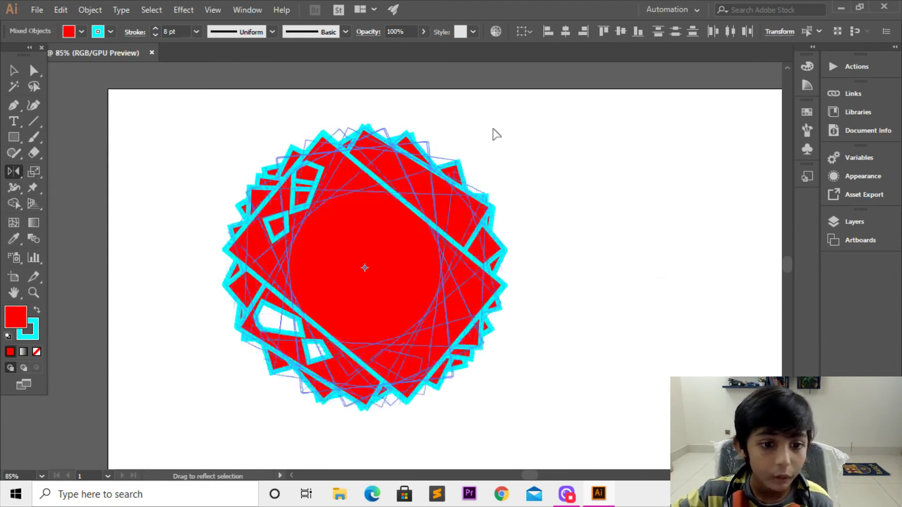
{"action": "mouse_move", "coordinate": [505, 165]}
{"action": "left_mouse_down"}
{"action": "mouse_move", "coordinate": [901, 211]}
{"action": "mouse_move", "coordinate": [53, 506]}
{"action": "mouse_move", "coordinate": [1, 3]}
{"action": "left_mouse_up"}
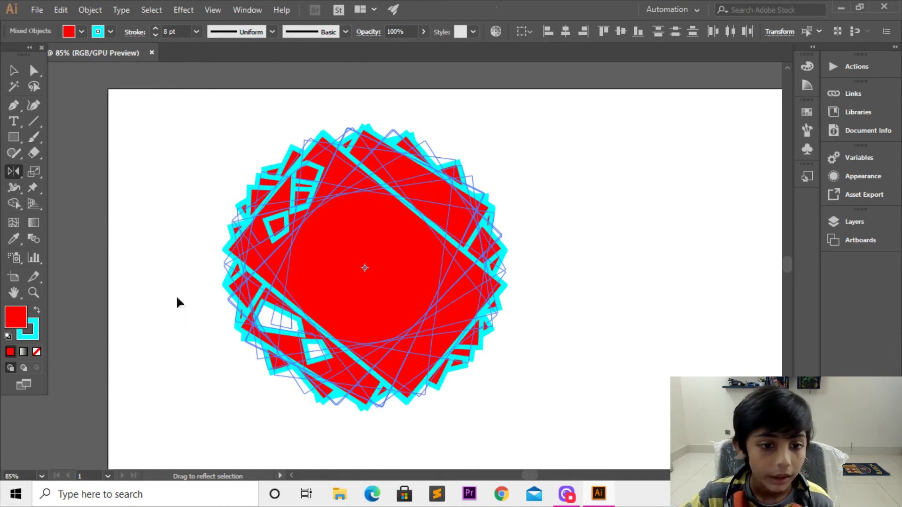
{"action": "left_click_drag", "start_coordinate": [8, 73], "coordinate": [147, 175]}
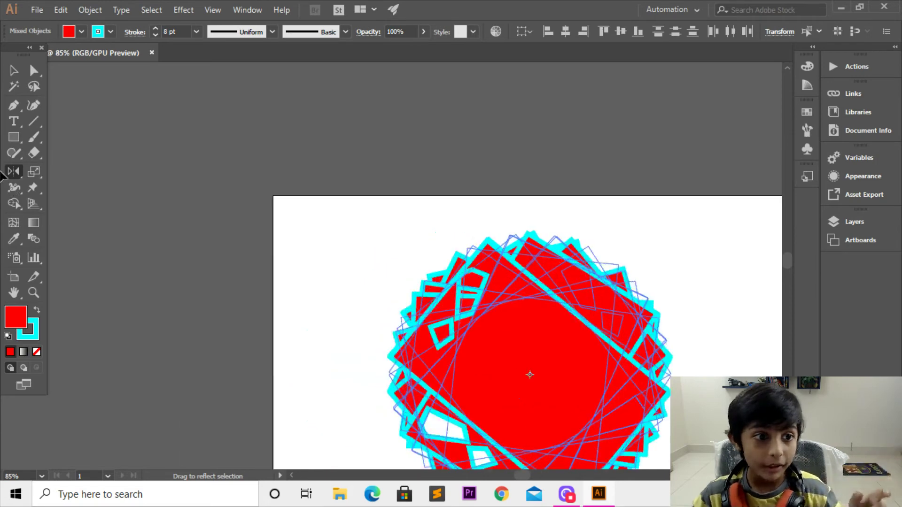
{"action": "left_click_drag", "start_coordinate": [37, 87], "coordinate": [2, 32]}
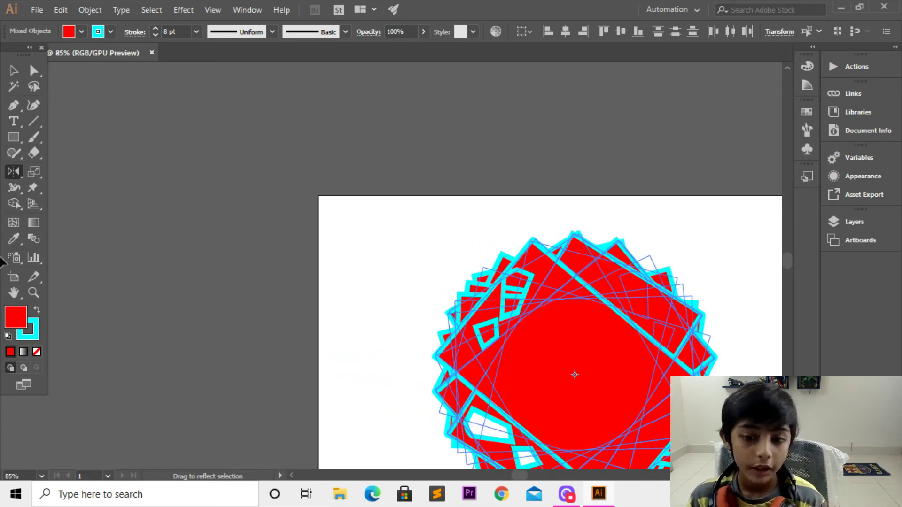
{"action": "left_click_drag", "start_coordinate": [28, 71], "coordinate": [28, 71]}
{"action": "key", "text": "v"}
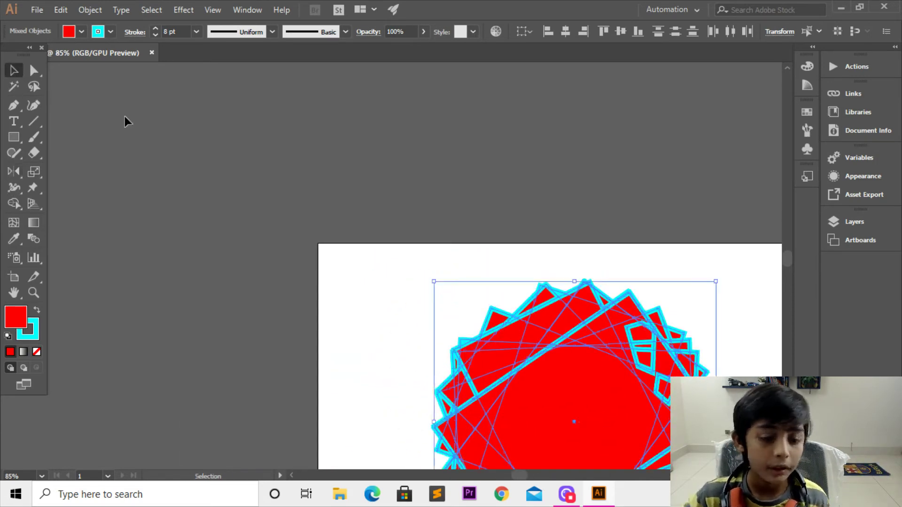
{"action": "left_click", "coordinate": [338, 208]}
{"action": "scroll", "coordinate": [363, 123], "scroll_direction": "down", "scroll_amount": 3}
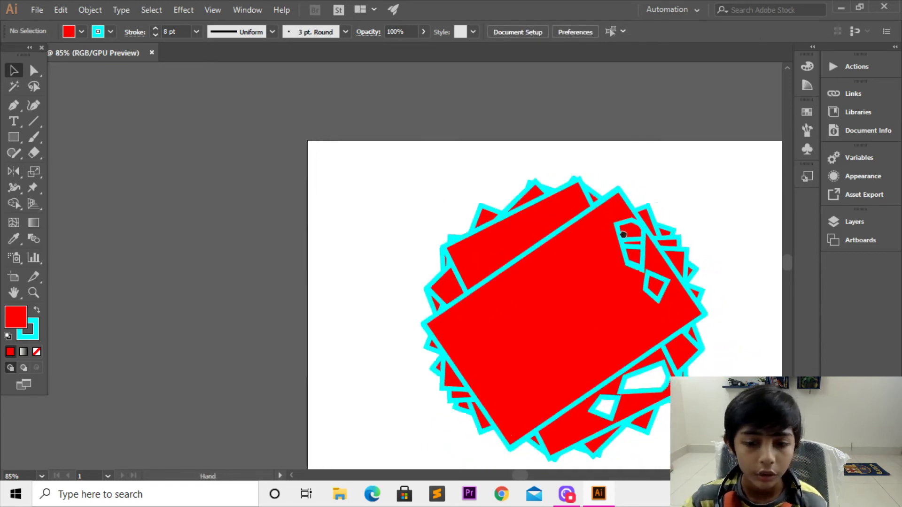
Rotate the topmost red rectangle to a steep angle with the Rotate tool.
{"action": "scroll", "coordinate": [400, 216], "scroll_direction": "right", "scroll_amount": 3}
{"action": "scroll", "coordinate": [401, 216], "scroll_direction": "down", "scroll_amount": 2}
{"action": "left_click", "coordinate": [400, 216]}
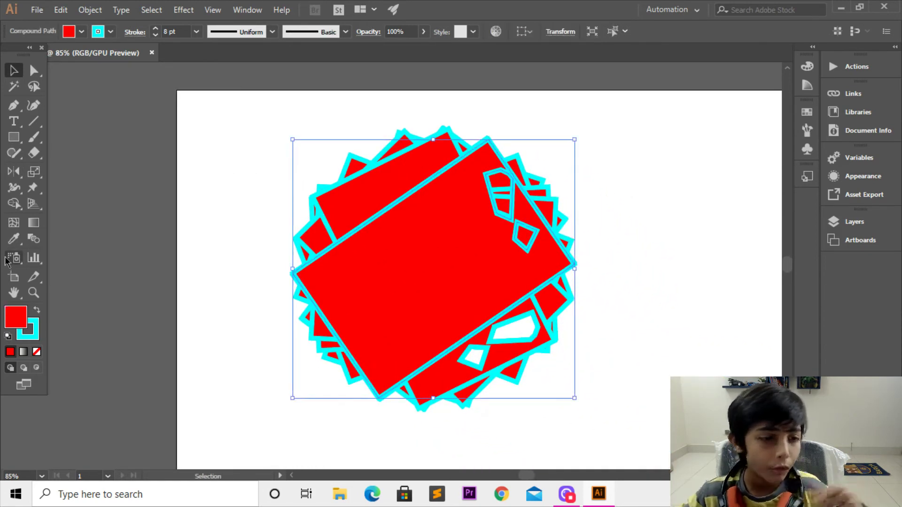
{"action": "left_click", "coordinate": [14, 173]}
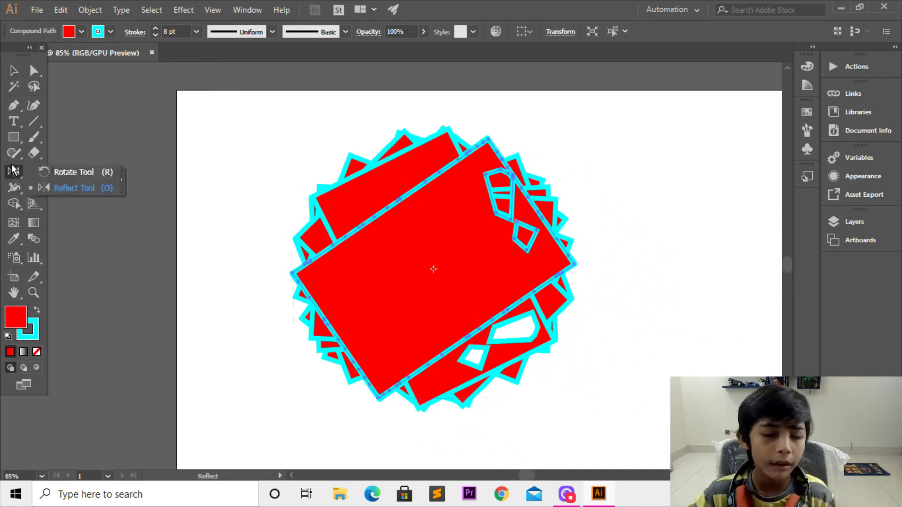
{"action": "left_click", "coordinate": [39, 172]}
{"action": "left_click_drag", "start_coordinate": [439, 187], "coordinate": [427, 325]}
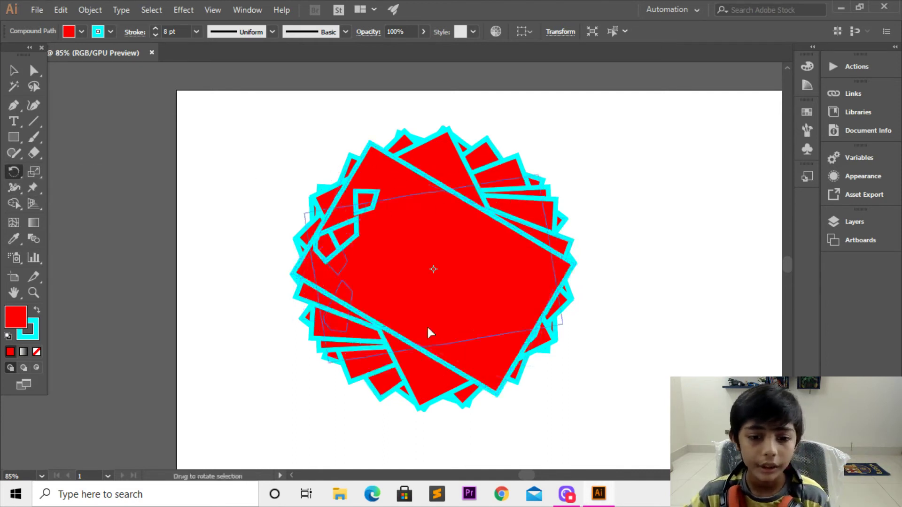
{"action": "key", "text": "ctrl+d"}
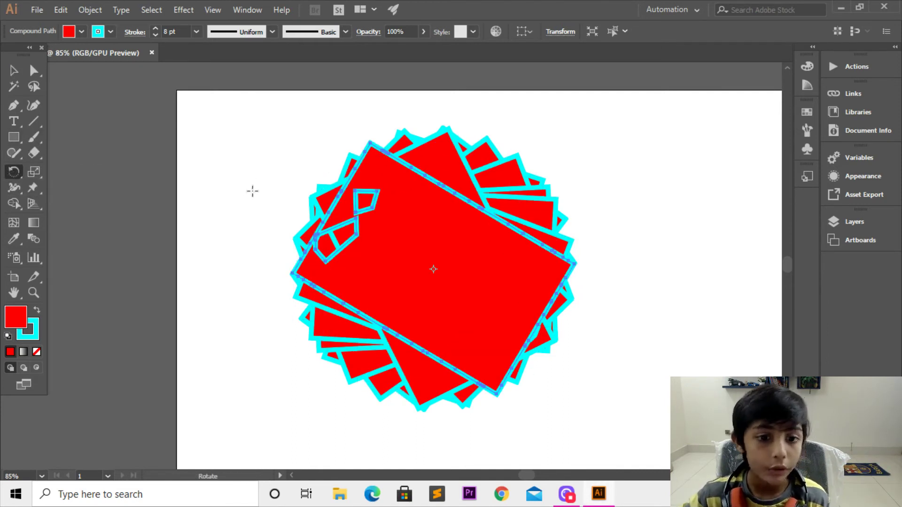
{"action": "left_click_drag", "start_coordinate": [335, 232], "coordinate": [418, 373]}
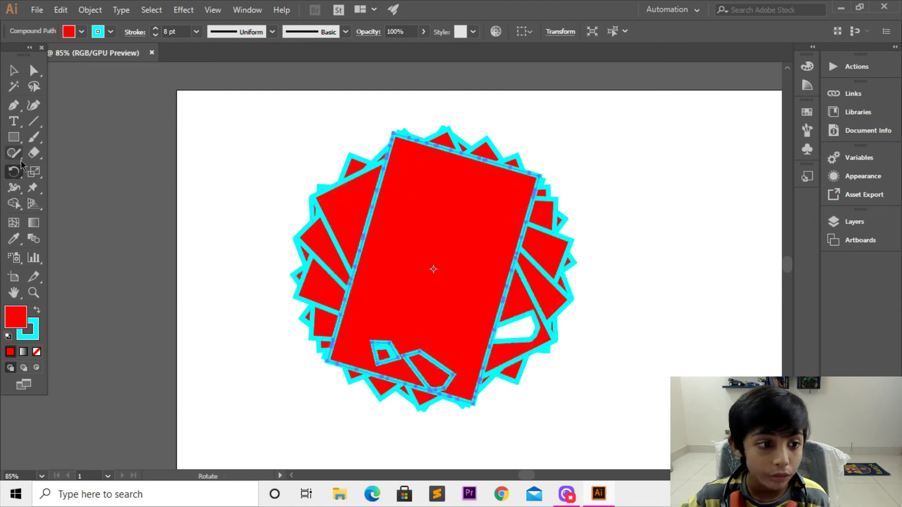
Mirror the top rectangle with the Reflect tool, re-center the view, and select everything.
{"action": "left_click", "coordinate": [15, 172]}
{"action": "left_click", "coordinate": [14, 171]}
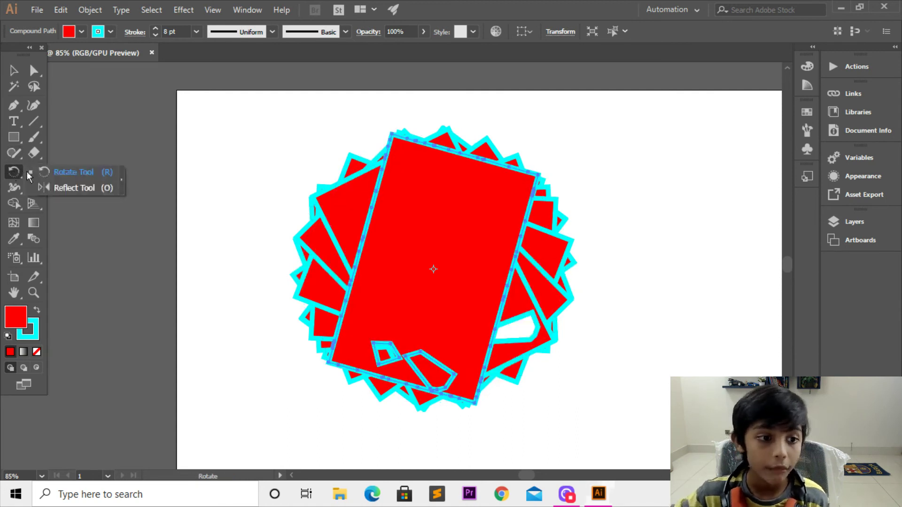
{"action": "key", "text": "o"}
{"action": "left_click_drag", "start_coordinate": [169, 144], "coordinate": [340, 4]}
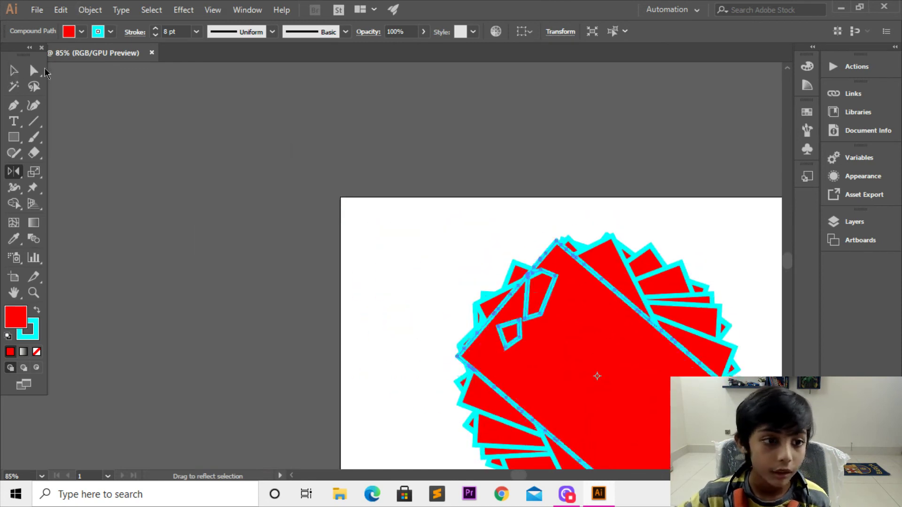
{"action": "key", "text": "v"}
{"action": "left_click_drag", "start_coordinate": [400, 169], "coordinate": [349, 120]}
{"action": "key", "text": "ctrl+a"}
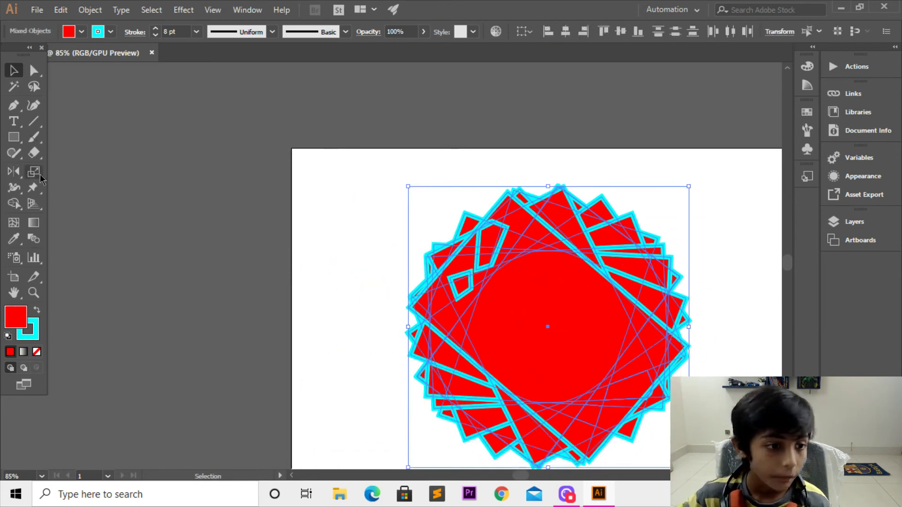
Reflect the whole starburst across several trial axes until the cut-out holes sit on the right.
{"action": "key", "text": "o"}
{"action": "mouse_move", "coordinate": [600, 155]}
{"action": "left_mouse_down"}
{"action": "mouse_move", "coordinate": [774, 135]}
{"action": "mouse_move", "coordinate": [657, 165]}
{"action": "left_mouse_up"}
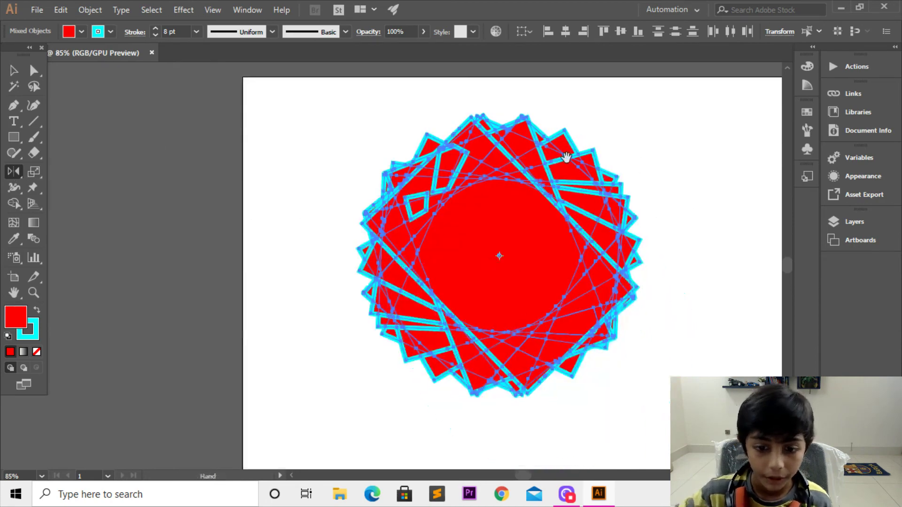
{"action": "left_click_drag", "start_coordinate": [498, 254], "coordinate": [503, 267]}
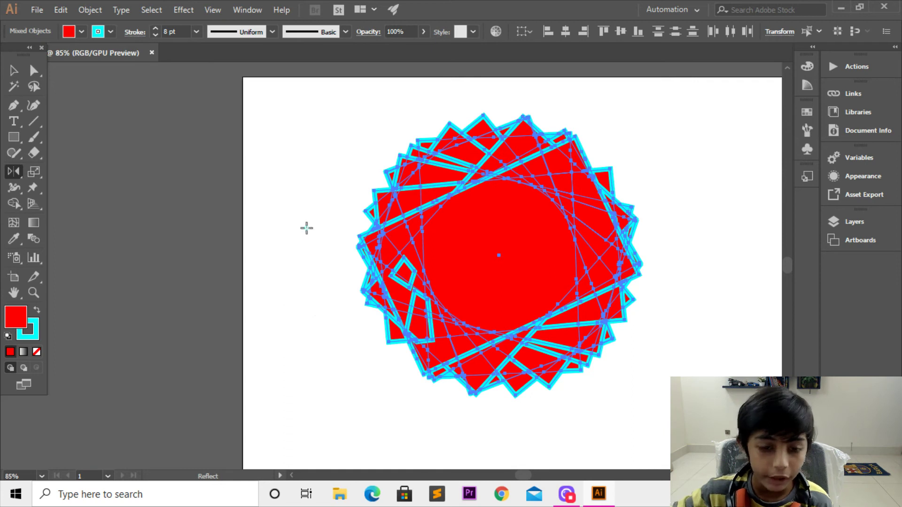
{"action": "left_click_drag", "start_coordinate": [303, 193], "coordinate": [206, 125]}
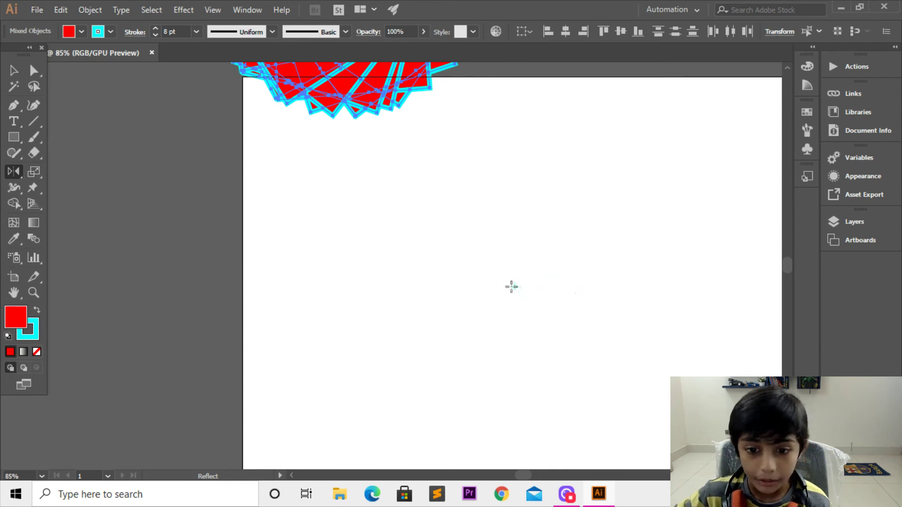
{"action": "left_click_drag", "start_coordinate": [408, 104], "coordinate": [412, 228]}
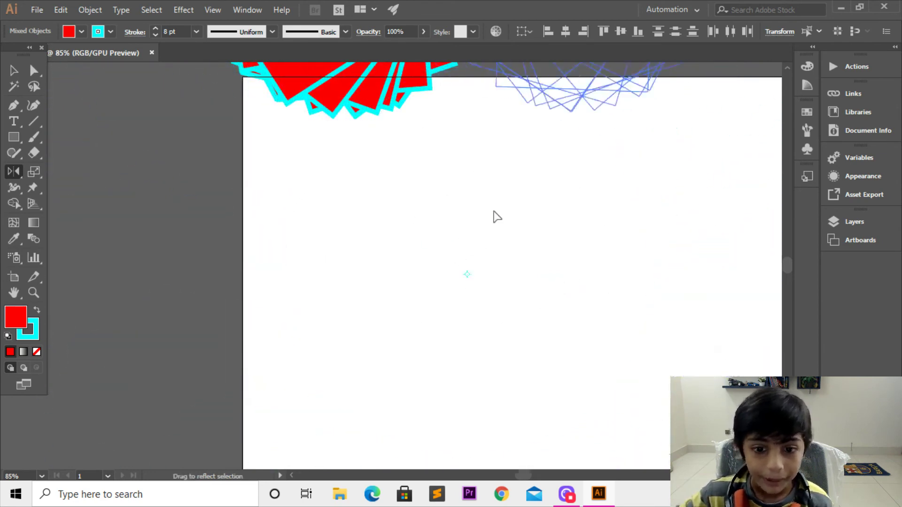
{"action": "mouse_move", "coordinate": [412, 229]}
{"action": "left_mouse_down"}
{"action": "mouse_move", "coordinate": [473, 193]}
{"action": "mouse_move", "coordinate": [677, 240]}
{"action": "mouse_move", "coordinate": [334, 211]}
{"action": "mouse_move", "coordinate": [482, 282]}
{"action": "mouse_move", "coordinate": [584, 256]}
{"action": "mouse_move", "coordinate": [566, 256]}
{"action": "left_mouse_up"}
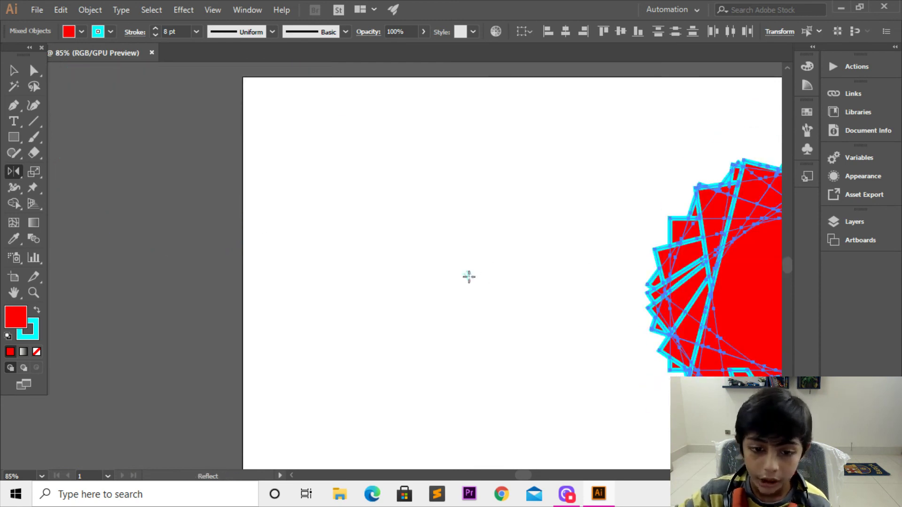
{"action": "mouse_move", "coordinate": [468, 276]}
{"action": "left_mouse_down"}
{"action": "mouse_move", "coordinate": [412, 288]}
{"action": "mouse_move", "coordinate": [466, 277]}
{"action": "left_mouse_up"}
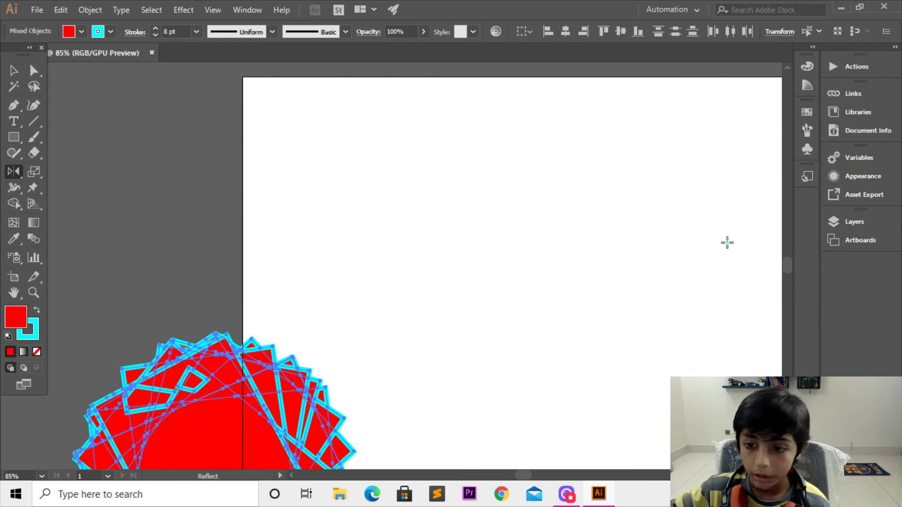
{"action": "left_click_drag", "start_coordinate": [353, 365], "coordinate": [322, 315]}
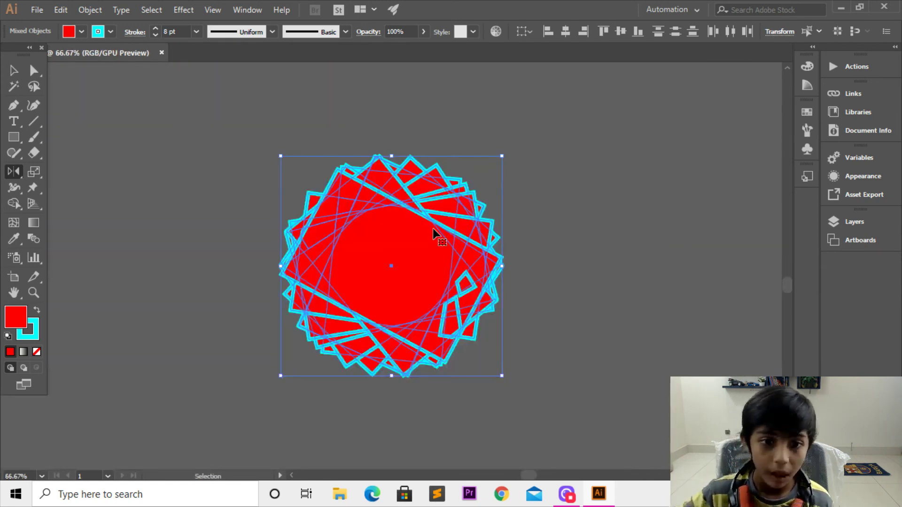
{"action": "key", "text": "ctrl+minus"}
{"action": "key", "text": "ctrl+minus"}
{"action": "key", "text": "ctrl+minus"}
{"action": "key", "text": "ctrl+minus"}
{"action": "key", "text": "o"}
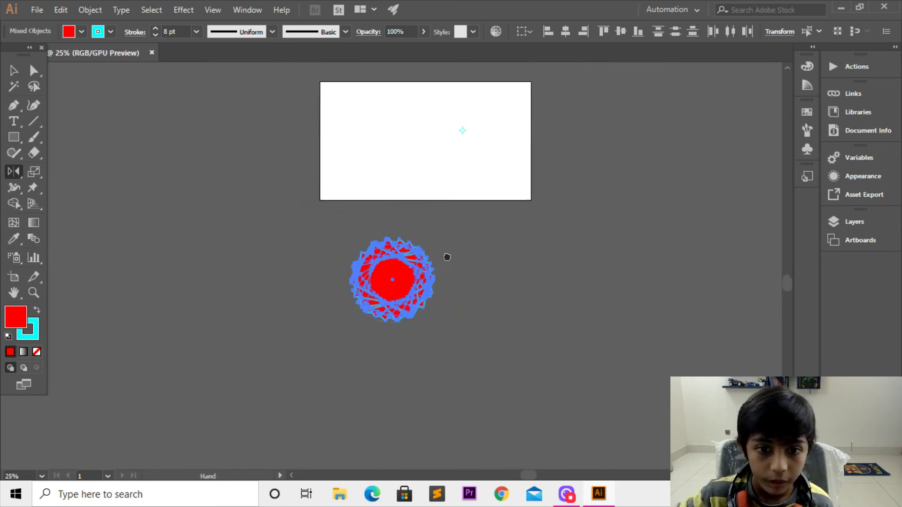
{"action": "left_click_drag", "start_coordinate": [395, 325], "coordinate": [435, 203]}
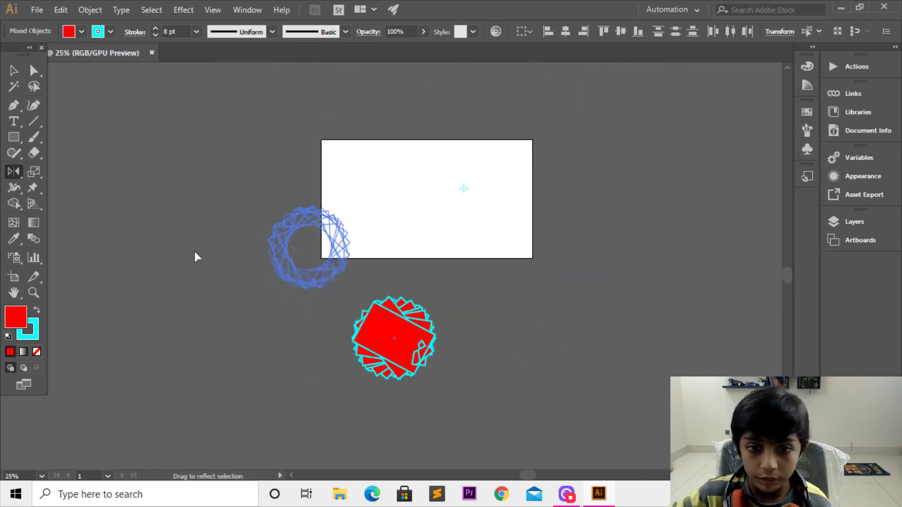
{"action": "left_click_drag", "start_coordinate": [435, 203], "coordinate": [371, 296]}
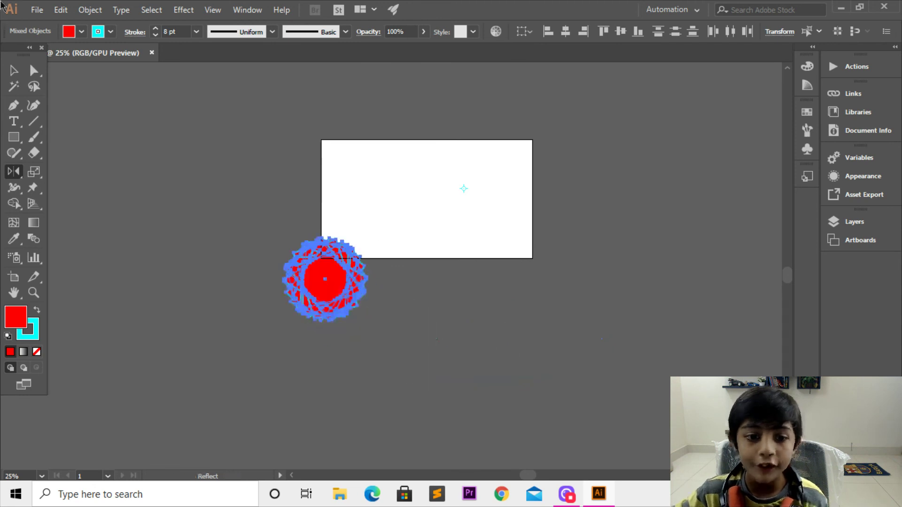
{"action": "left_click", "coordinate": [14, 71]}
{"action": "key", "text": "ctrl+z"}
{"action": "left_click", "coordinate": [180, 204]}
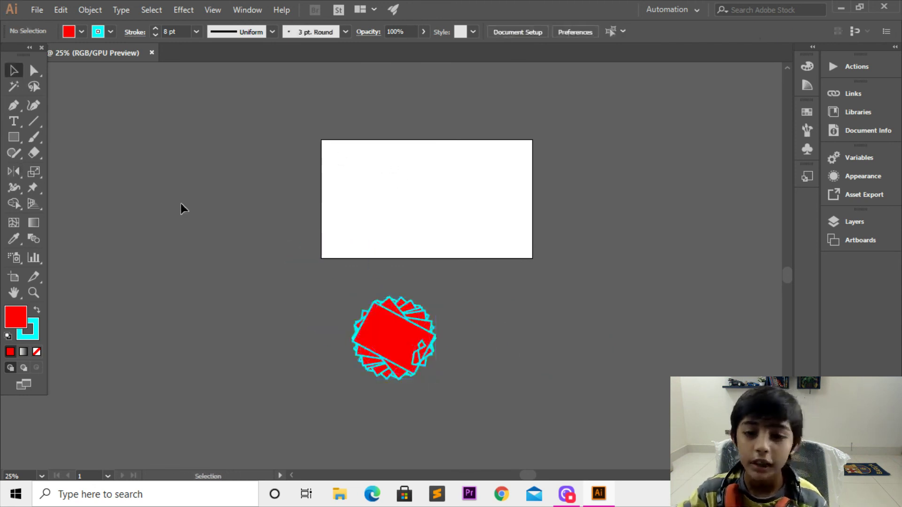
{"action": "left_click_drag", "start_coordinate": [442, 302], "coordinate": [416, 211]}
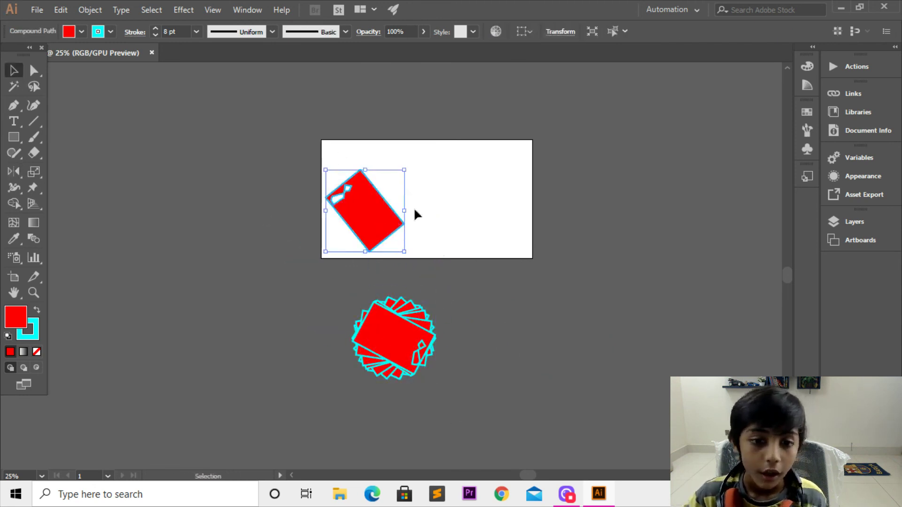
{"action": "key", "text": "ctrl+z"}
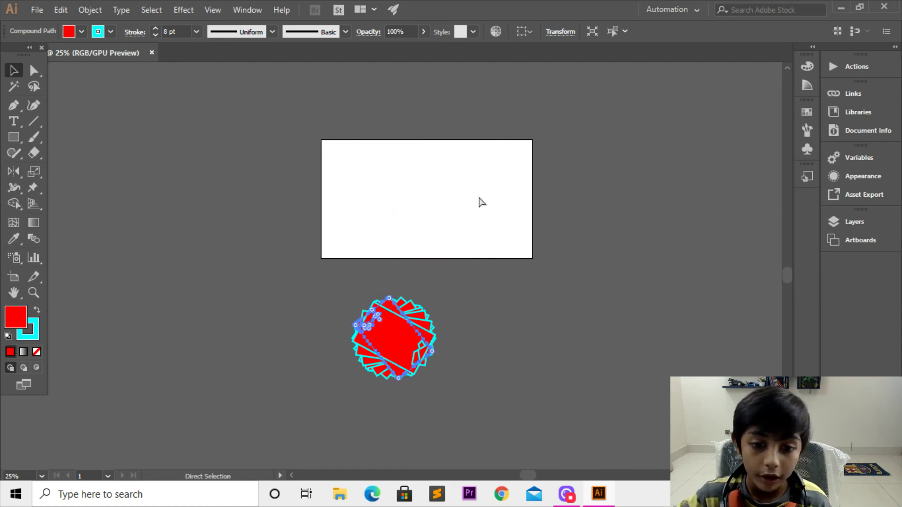
{"action": "key", "text": "ctrl+equal"}
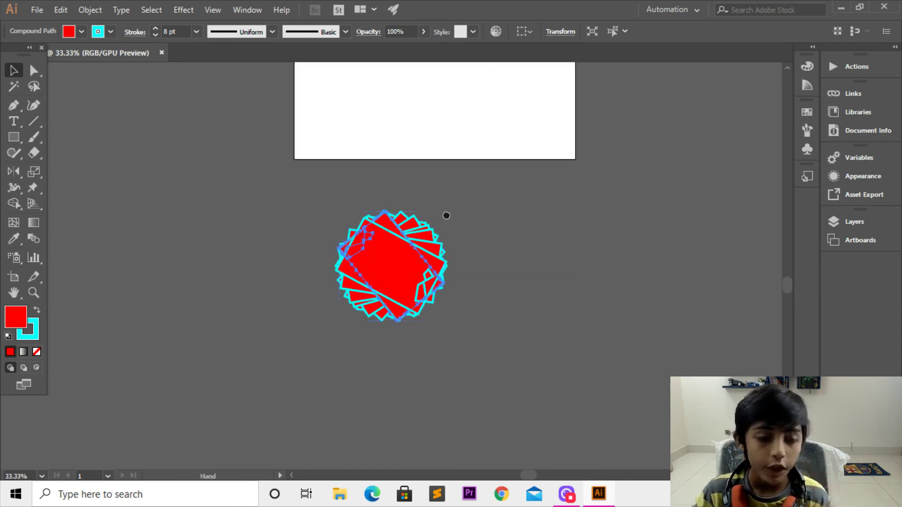
{"action": "scroll", "coordinate": [446, 216], "scroll_direction": "up", "scroll_amount": 2}
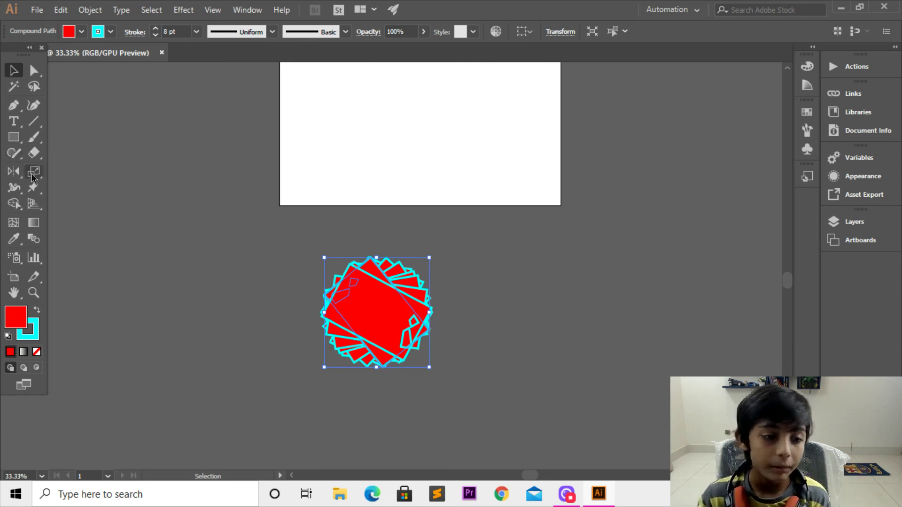
Drag the starburst onto the white artboard near its centre and zoom to 66.67%.
{"action": "left_click_drag", "start_coordinate": [13, 171], "coordinate": [54, 175]}
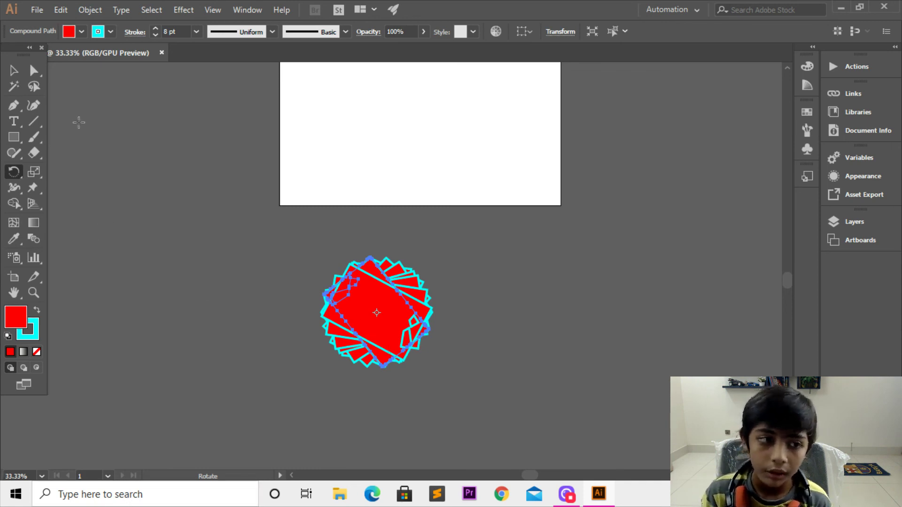
{"action": "left_click", "coordinate": [13, 70]}
{"action": "left_click", "coordinate": [227, 206]}
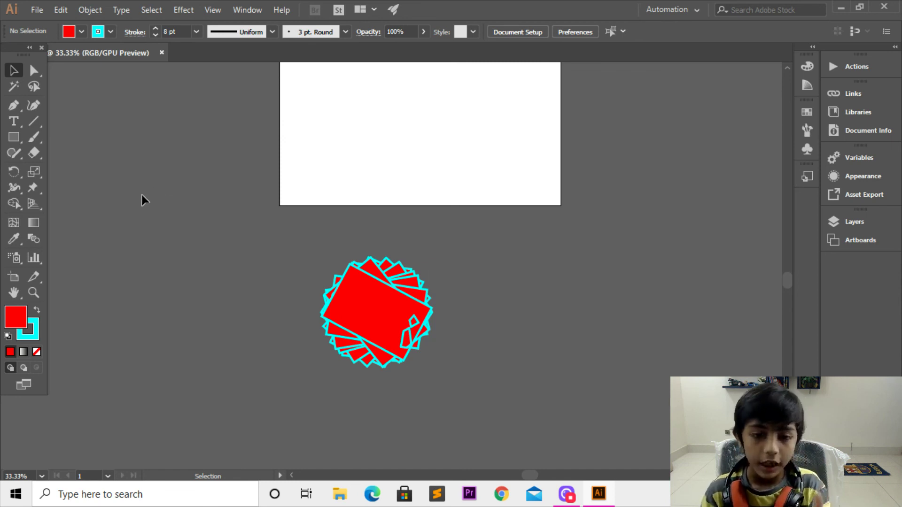
{"action": "left_click_drag", "start_coordinate": [387, 308], "coordinate": [397, 141]}
{"action": "scroll", "coordinate": [397, 141], "scroll_direction": "up", "scroll_amount": 3}
{"action": "left_click_drag", "start_coordinate": [383, 257], "coordinate": [407, 246]}
{"action": "left_click", "coordinate": [474, 203]}
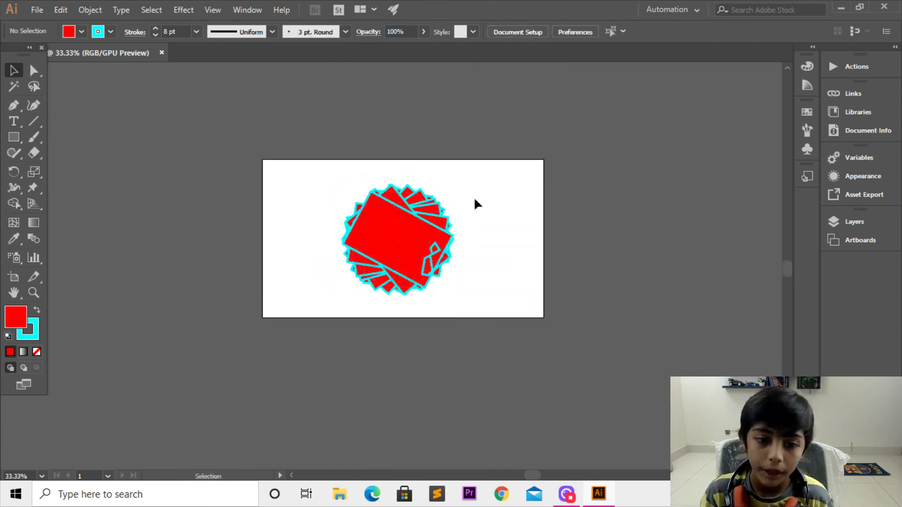
{"action": "key", "text": "ctrl+equal"}
{"action": "key", "text": "ctrl+equal"}
{"action": "left_click_drag", "start_coordinate": [471, 200], "coordinate": [484, 219]}
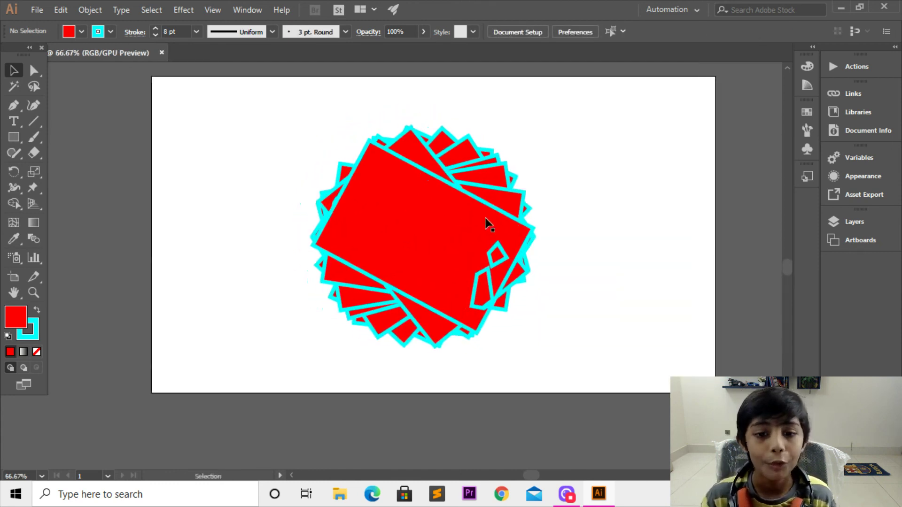